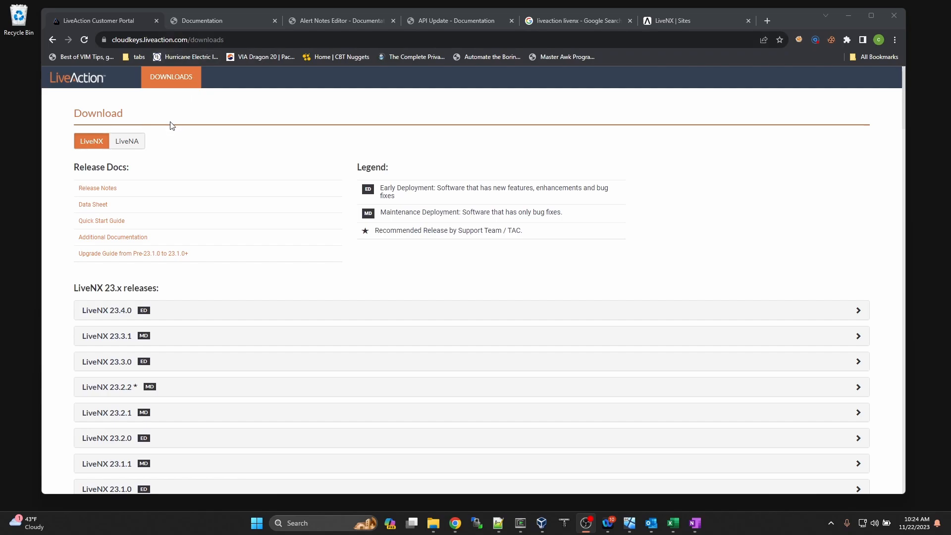
Step: Expand the LiveNX 23.4.0 row on the Downloads page to show its installer files and checksum link
{"action": "scroll", "coordinate": [198, 308], "scroll_direction": "down", "scroll_amount": 1}
{"action": "scroll", "coordinate": [198, 308], "scroll_direction": "down", "scroll_amount": 3}
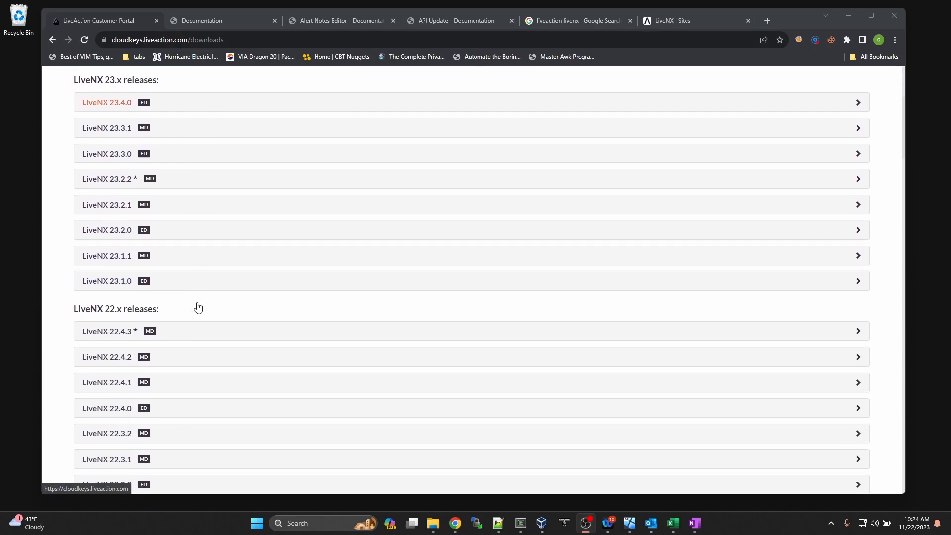
{"action": "scroll", "coordinate": [199, 304], "scroll_direction": "up", "scroll_amount": 4}
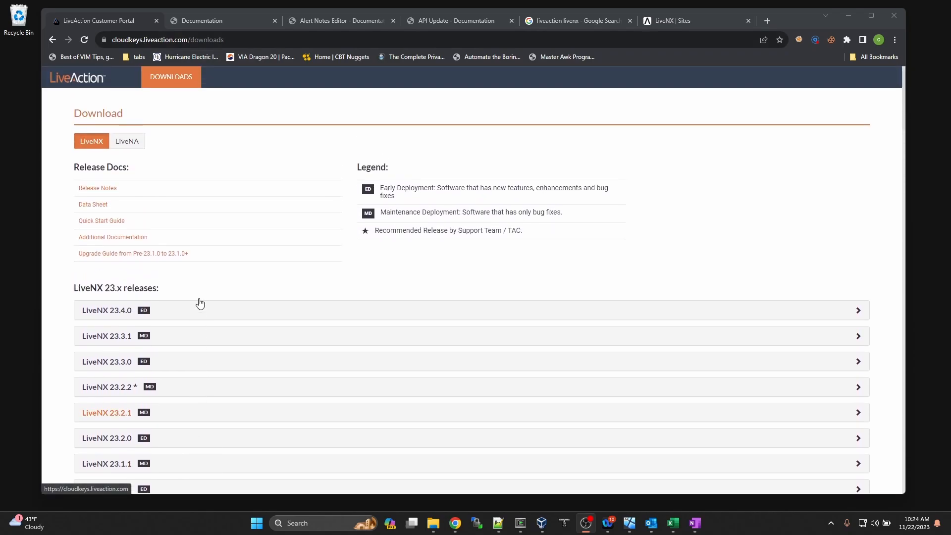
{"action": "left_click", "coordinate": [221, 316]}
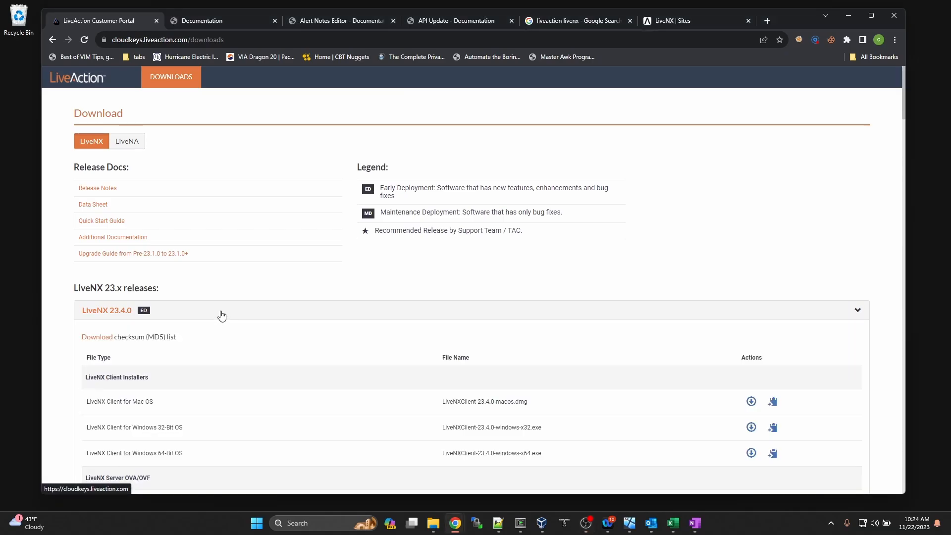
{"action": "scroll", "coordinate": [213, 319], "scroll_direction": "down", "scroll_amount": 2}
{"action": "scroll", "coordinate": [211, 320], "scroll_direction": "up", "scroll_amount": 2}
Step: In the documentation tabs, open 'What's New in LiveNX 23.4.0' and read the Geo Topology features
{"action": "left_click", "coordinate": [202, 20]}
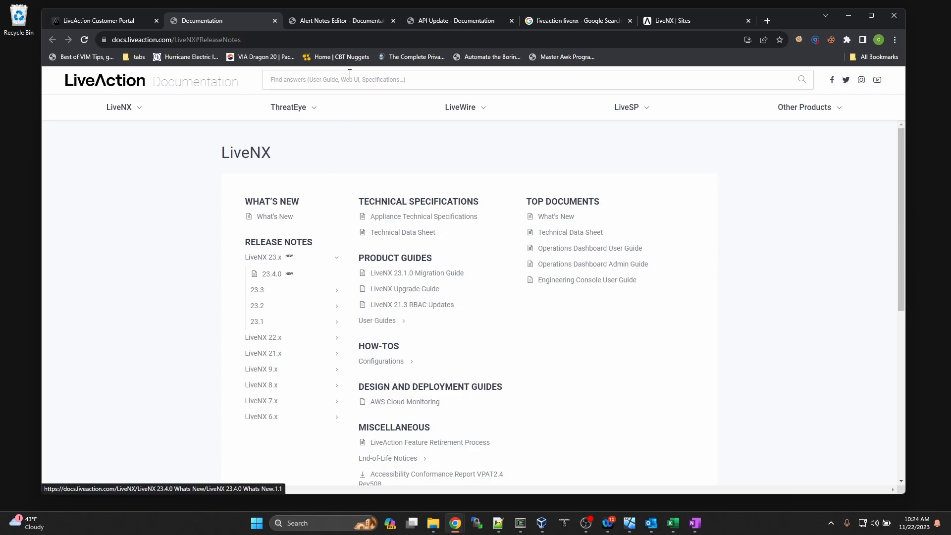
{"action": "left_click", "coordinate": [353, 23]}
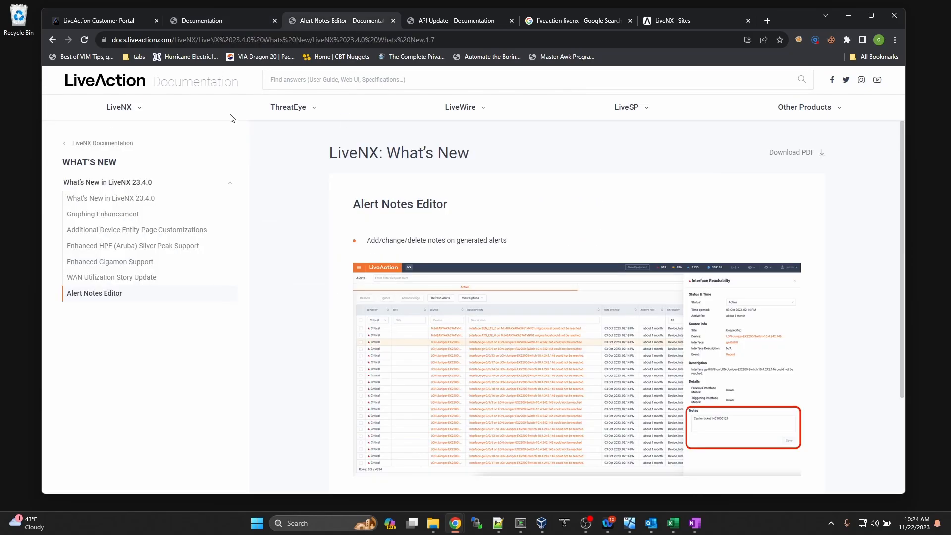
{"action": "left_click", "coordinate": [105, 197]}
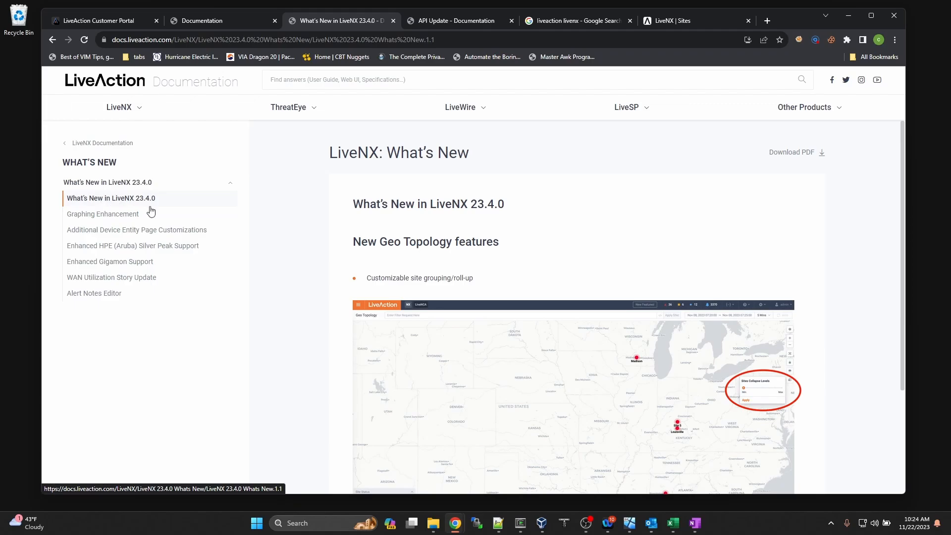
{"action": "scroll", "coordinate": [371, 282], "scroll_direction": "down", "scroll_amount": 5}
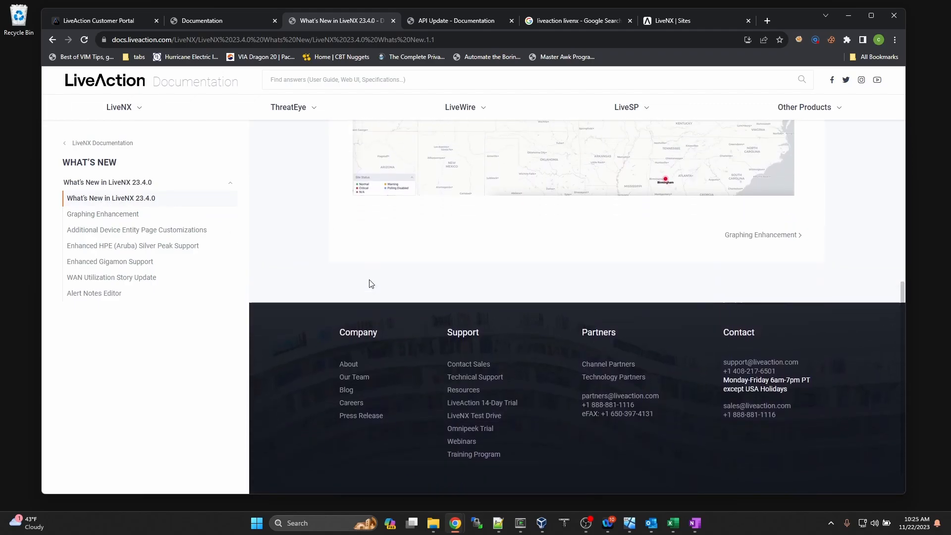
{"action": "scroll", "coordinate": [371, 283], "scroll_direction": "up", "scroll_amount": 5}
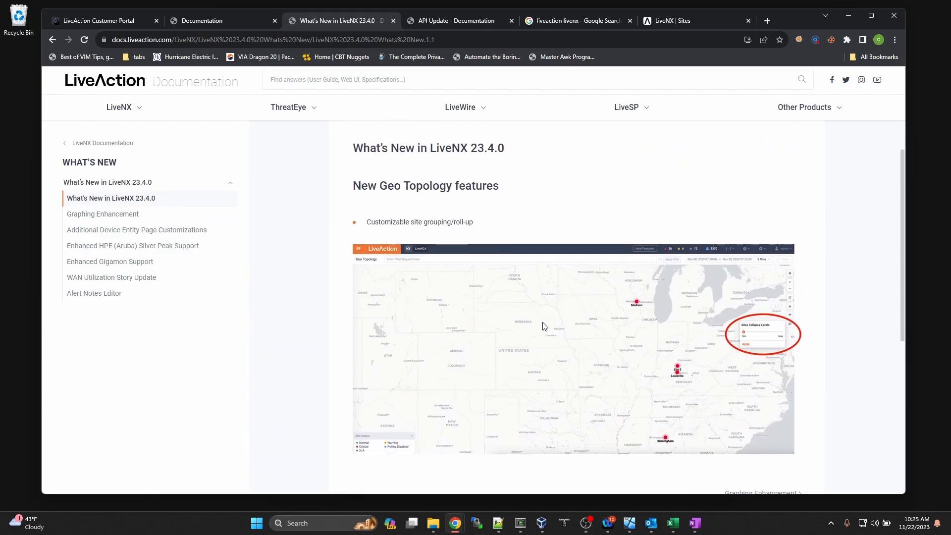
{"action": "scroll", "coordinate": [599, 342], "scroll_direction": "down", "scroll_amount": 1}
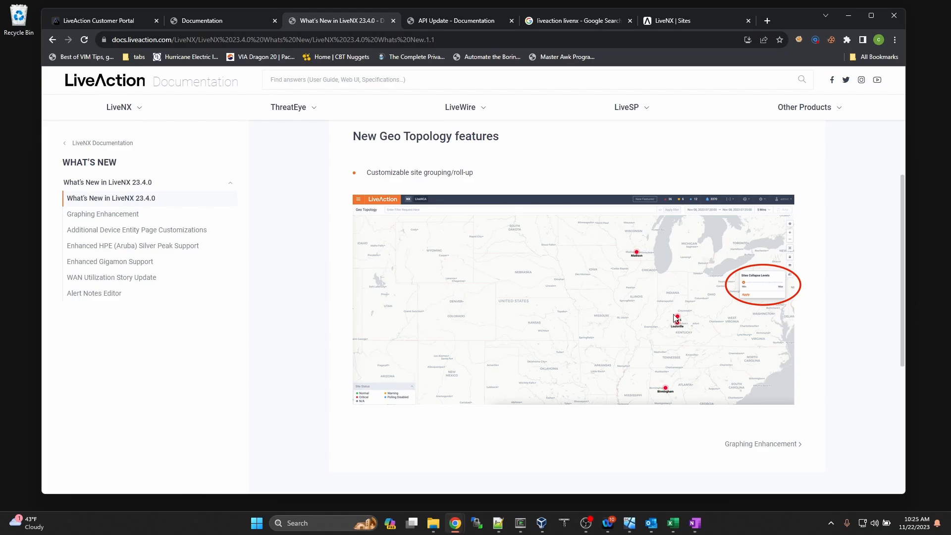
Step: Go from Graphing Enhancement to Additional Device Entity Page Customizations, then bring up the LiveNX Sites view
{"action": "left_click", "coordinate": [761, 446]}
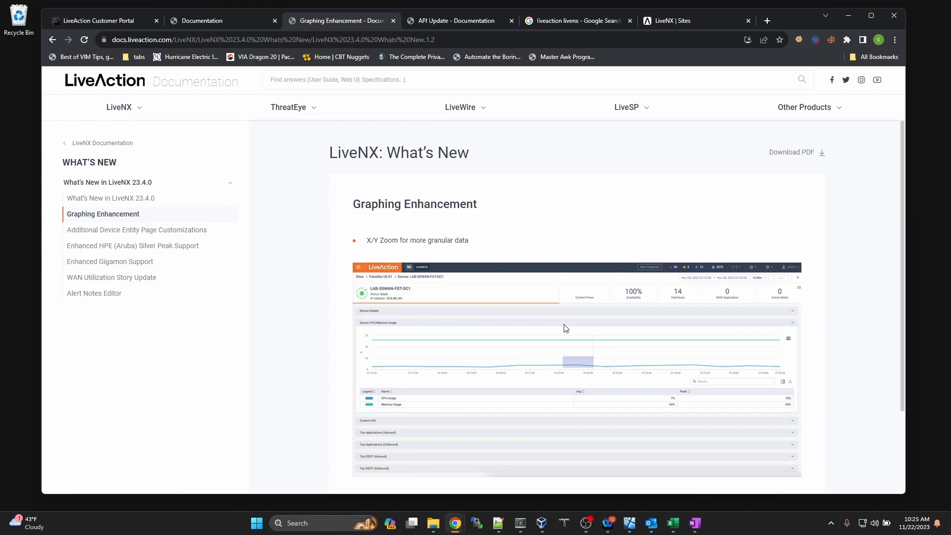
{"action": "left_click", "coordinate": [193, 230]}
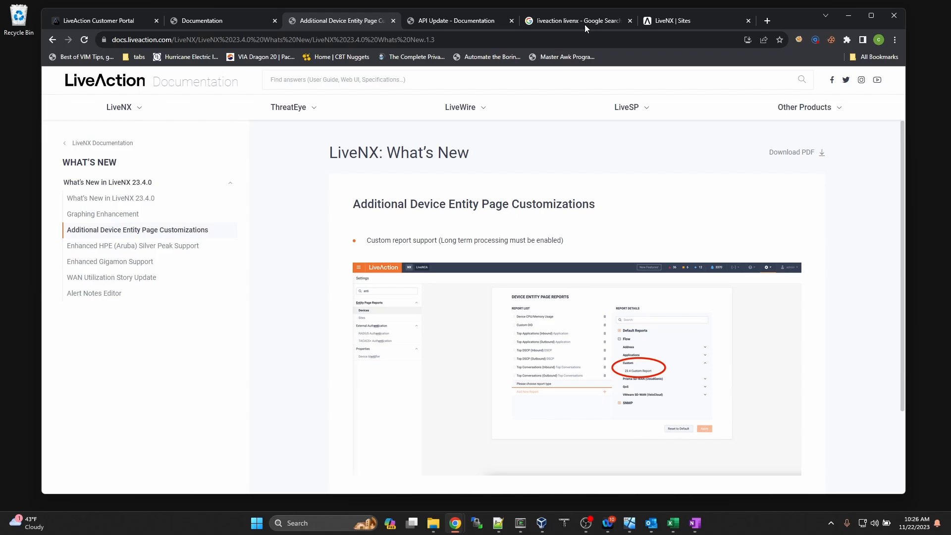
{"action": "left_click", "coordinate": [676, 18]}
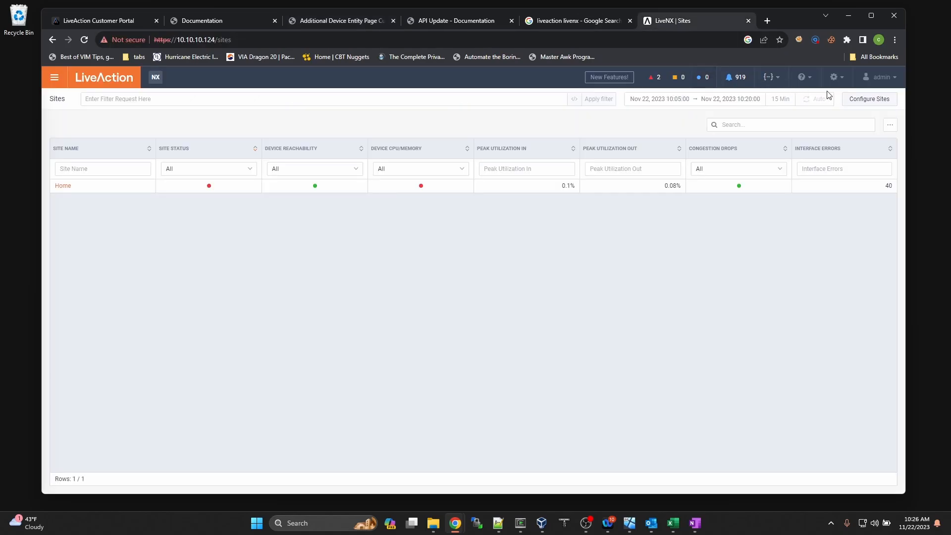
Step: Open LiveNX Settings and show the Devices page under Entity Page Reports
{"action": "left_click", "coordinate": [836, 78]}
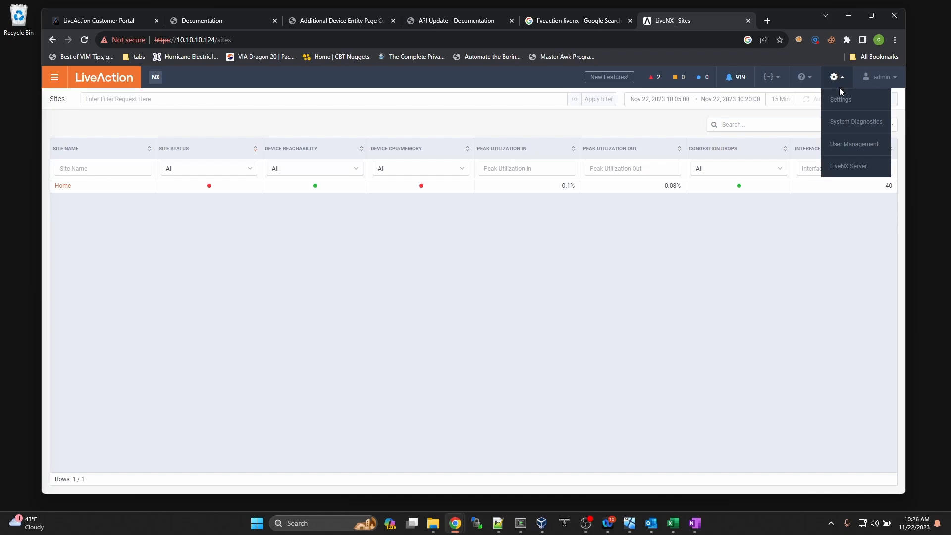
{"action": "left_click", "coordinate": [840, 100]}
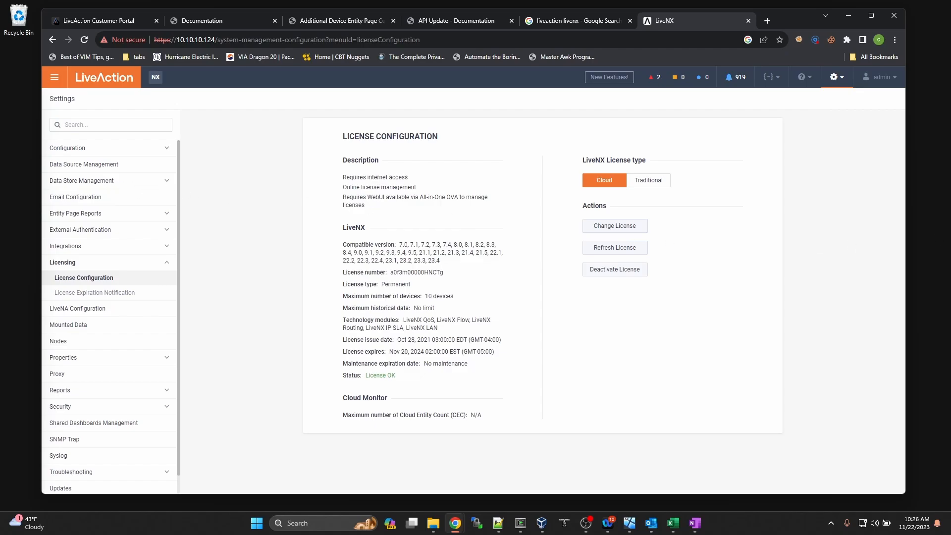
{"action": "left_click", "coordinate": [586, 523]}
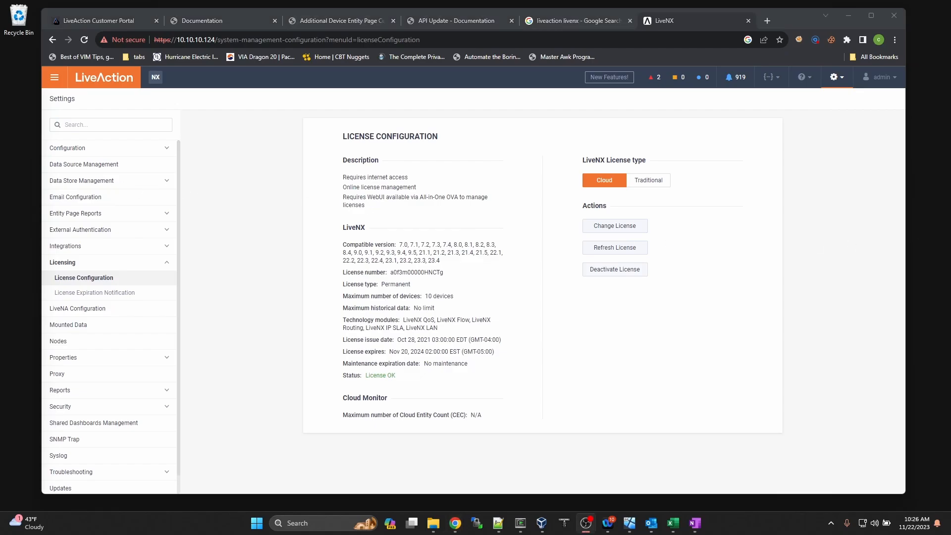
{"action": "left_click", "coordinate": [128, 216]}
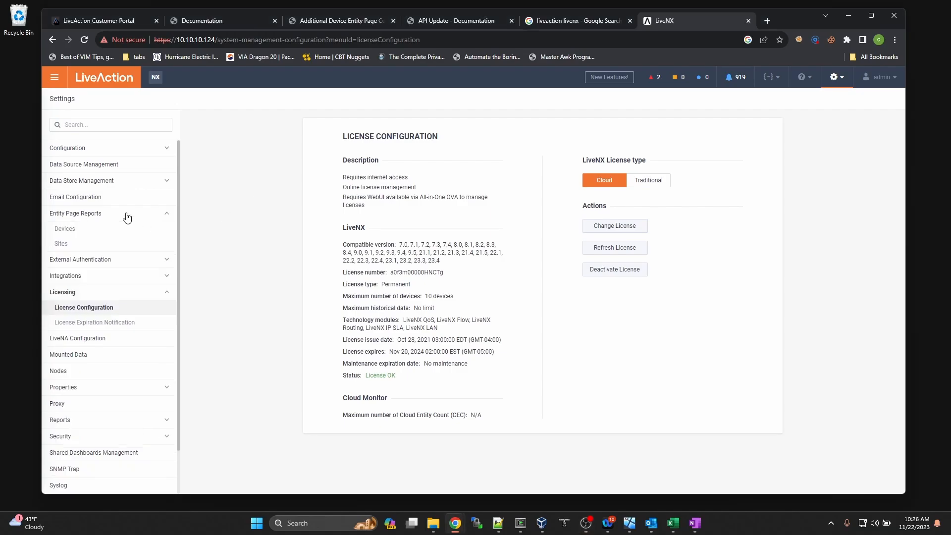
{"action": "left_click", "coordinate": [67, 230]}
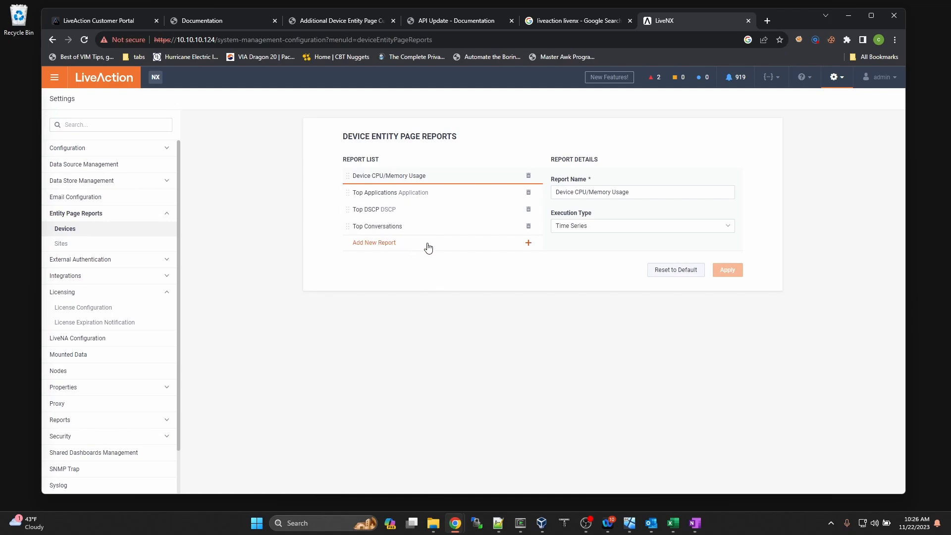
Step: Inspect the Top Applications report, start a new device report, and browse the Default, Flow and SNMP report types
{"action": "left_click", "coordinate": [431, 193]}
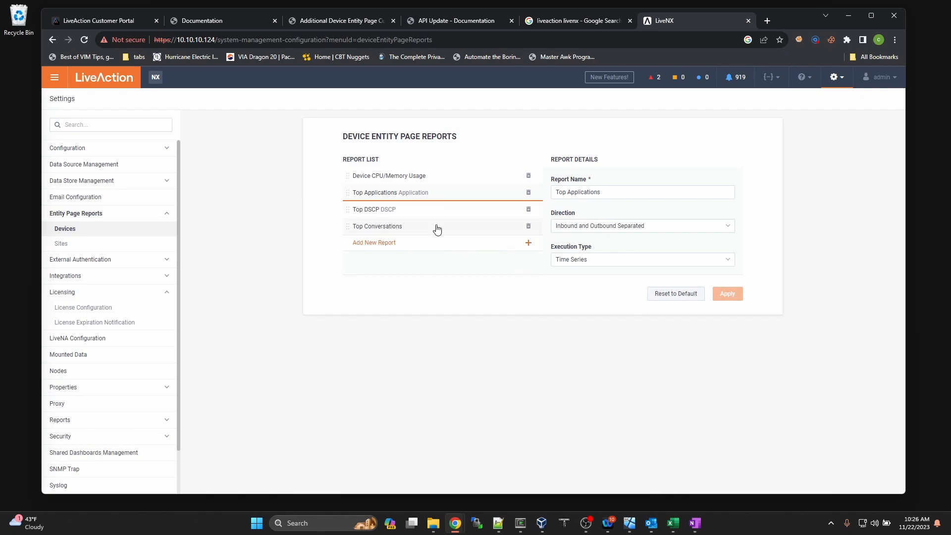
{"action": "left_click", "coordinate": [528, 243]}
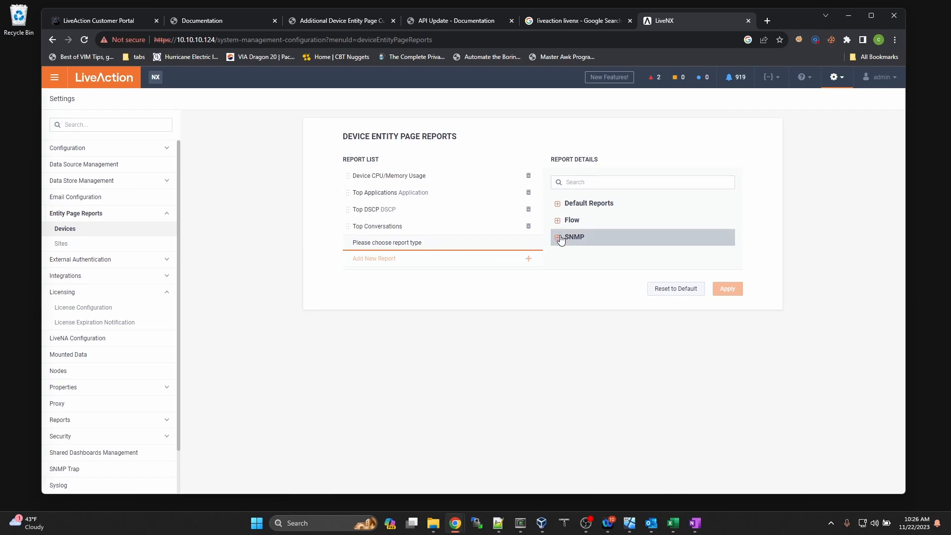
{"action": "left_click", "coordinate": [557, 204]}
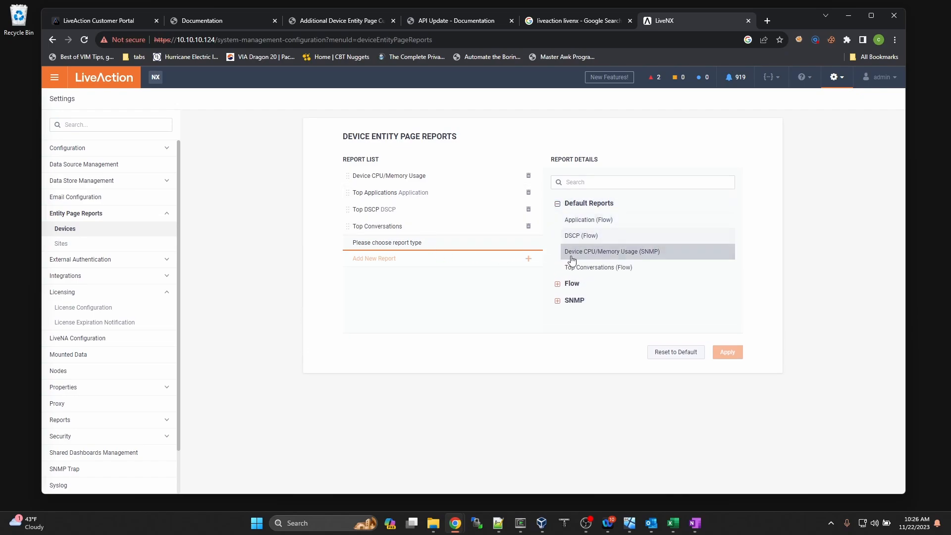
{"action": "left_click", "coordinate": [558, 284]}
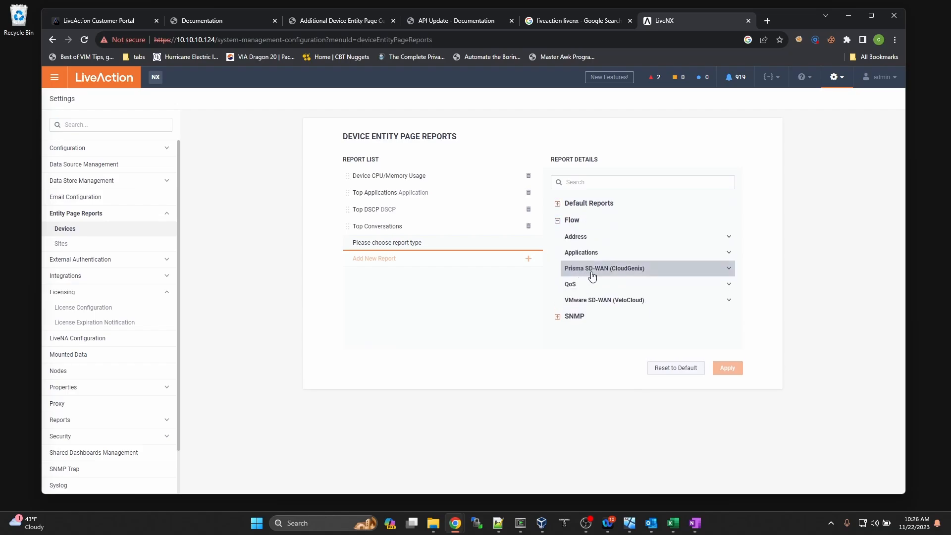
{"action": "left_click", "coordinate": [558, 317]}
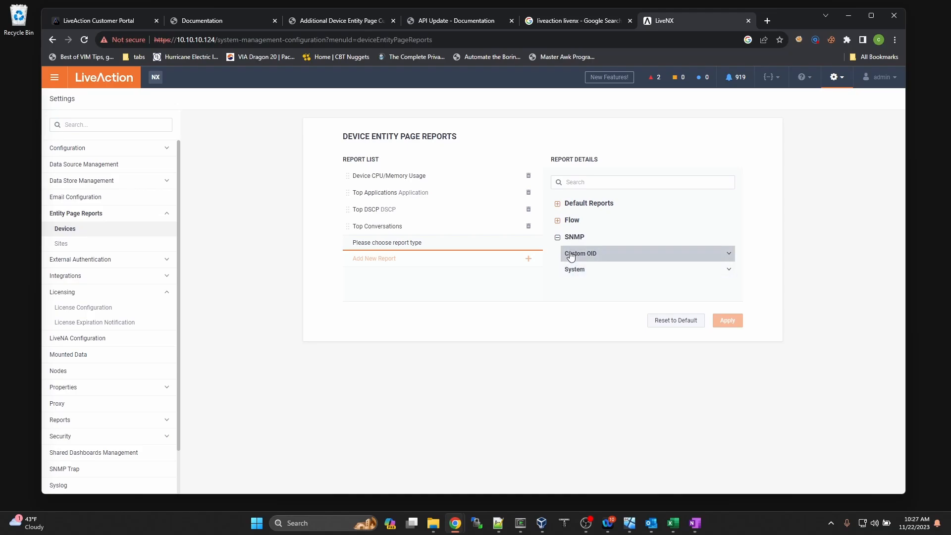
{"action": "left_click", "coordinate": [557, 222]}
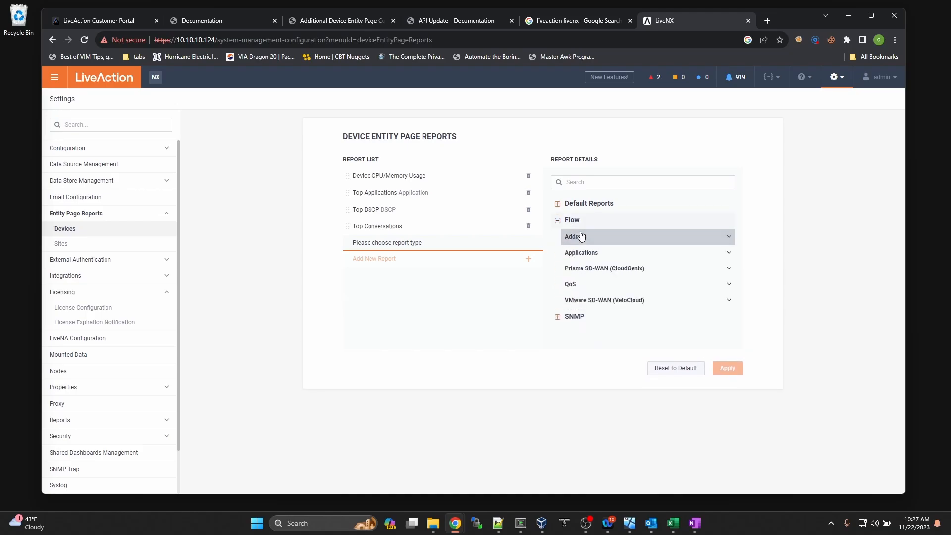
Step: Expand the Flow groups Applications, Address and QoS to list the VMware SD-WAN (VeloCloud) report types
{"action": "left_click", "coordinate": [604, 252]}
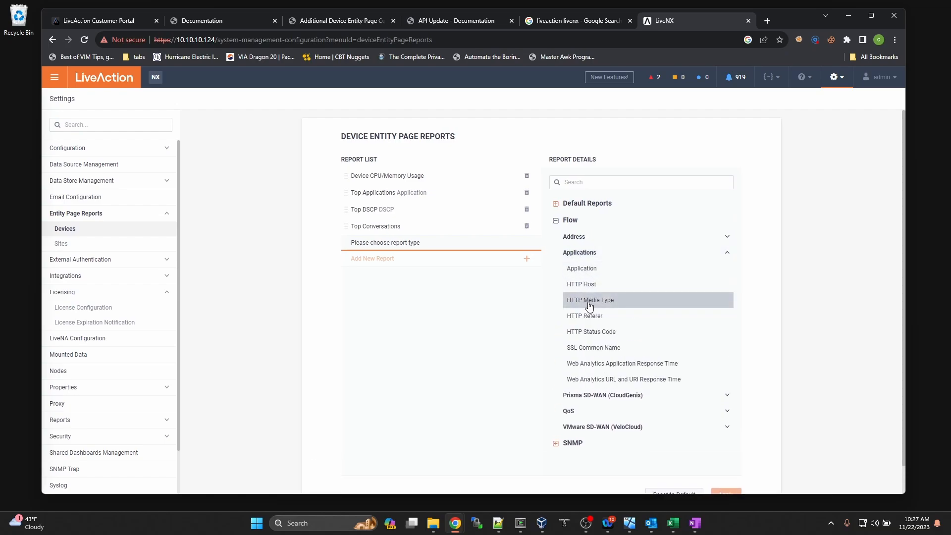
{"action": "left_click", "coordinate": [587, 237]}
{"action": "left_click", "coordinate": [590, 268]}
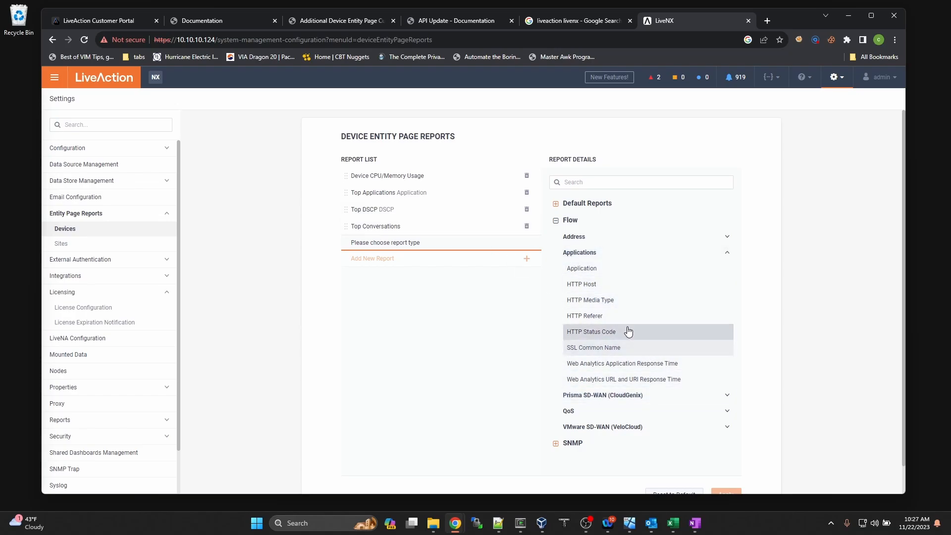
{"action": "left_click", "coordinate": [600, 418]}
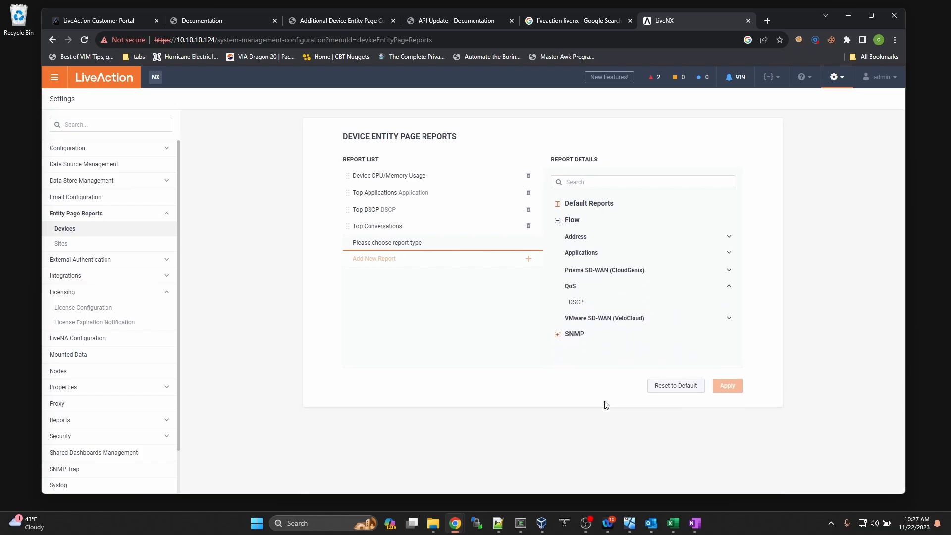
{"action": "left_click", "coordinate": [626, 318]}
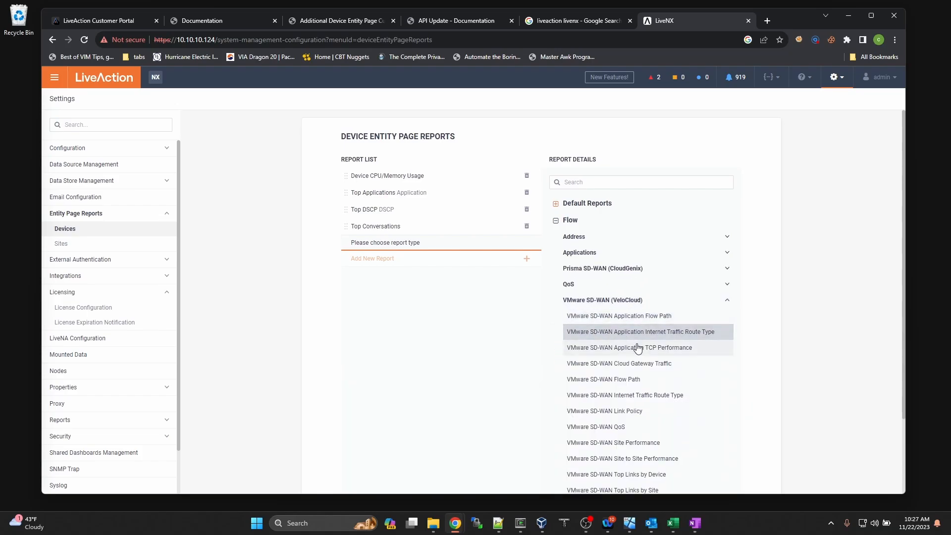
{"action": "scroll", "coordinate": [639, 350], "scroll_direction": "down", "scroll_amount": 2}
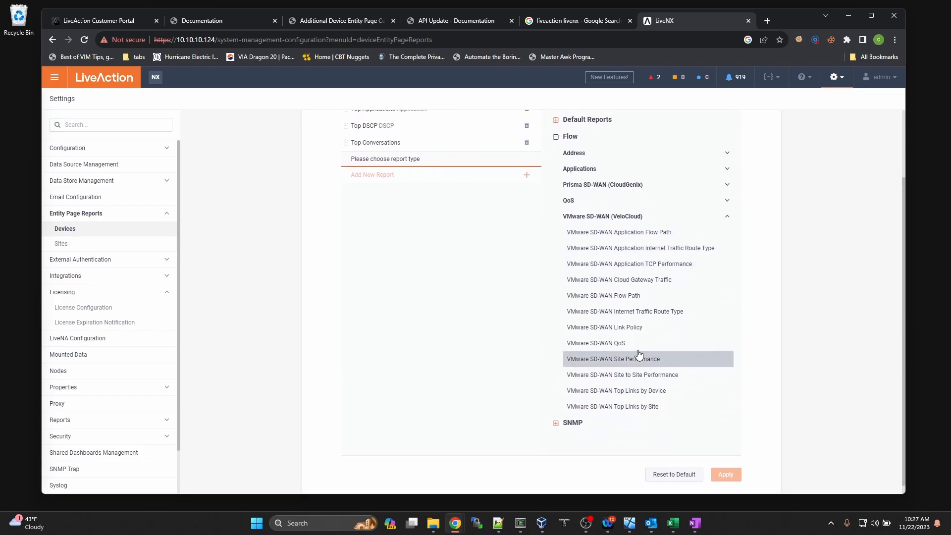
{"action": "scroll", "coordinate": [638, 353], "scroll_direction": "up", "scroll_amount": 2}
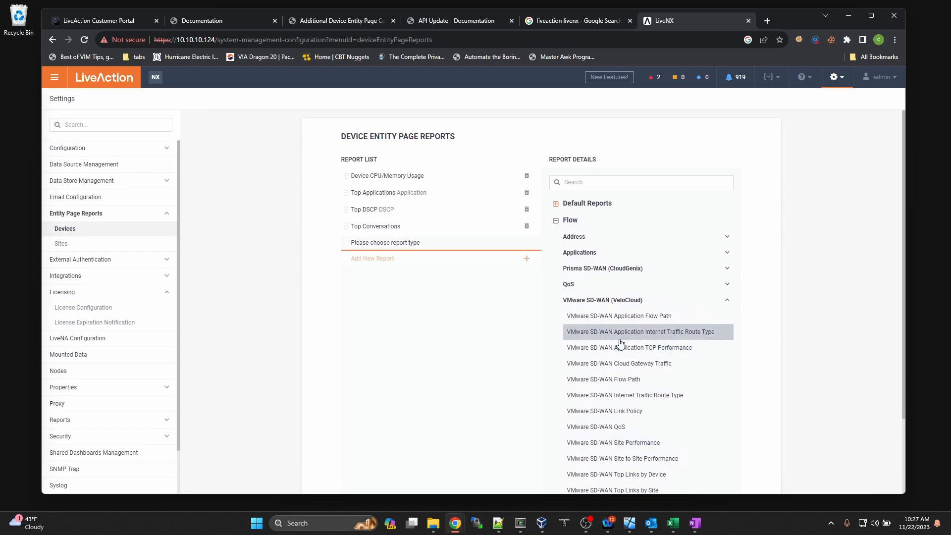
{"action": "left_click", "coordinate": [334, 18]}
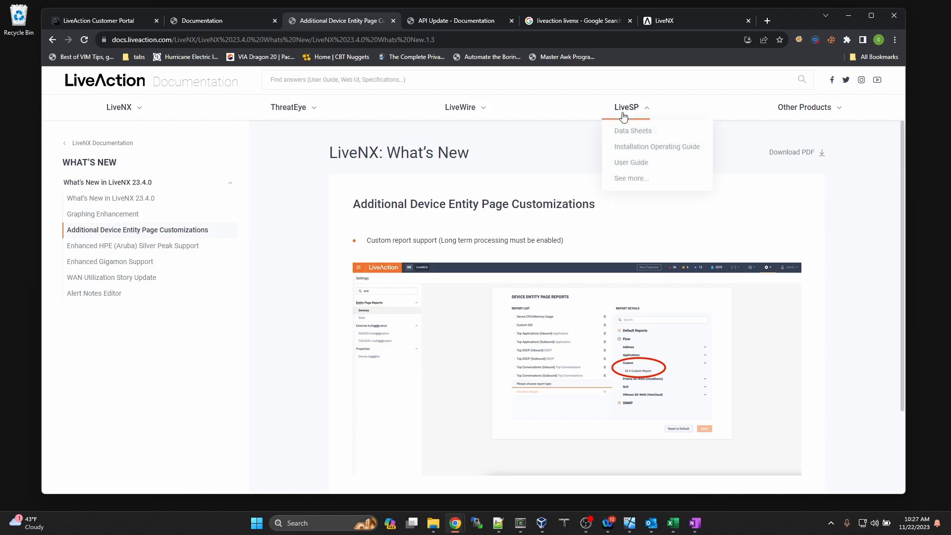
Step: Back in LiveNX Settings, start a new Site Entity Page report and list its Flow report categories
{"action": "mouse_move", "coordinate": [655, 117]}
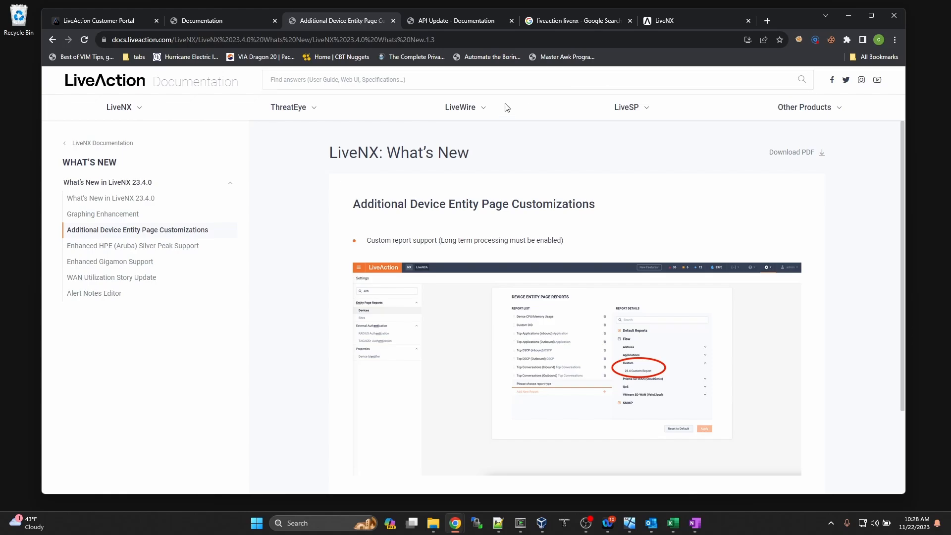
{"action": "left_click", "coordinate": [670, 22]}
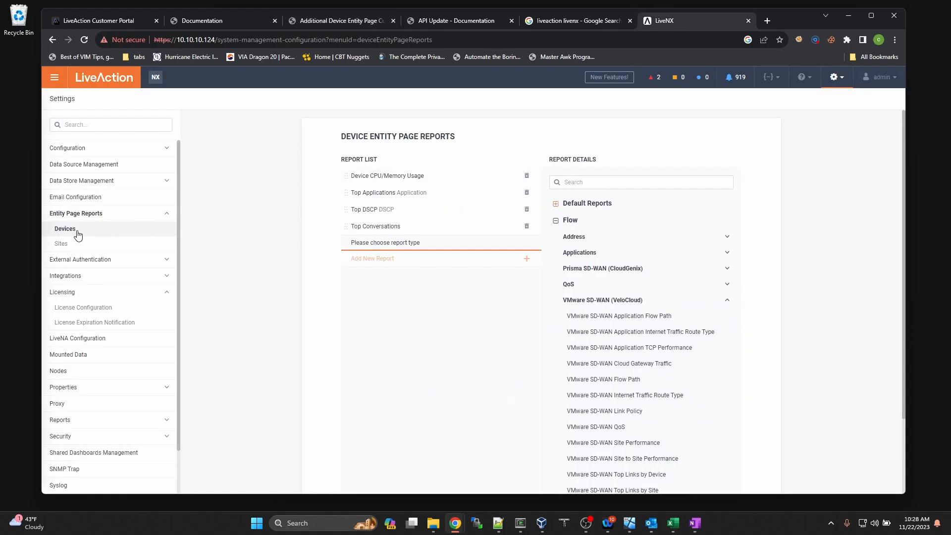
{"action": "left_click", "coordinate": [64, 243]}
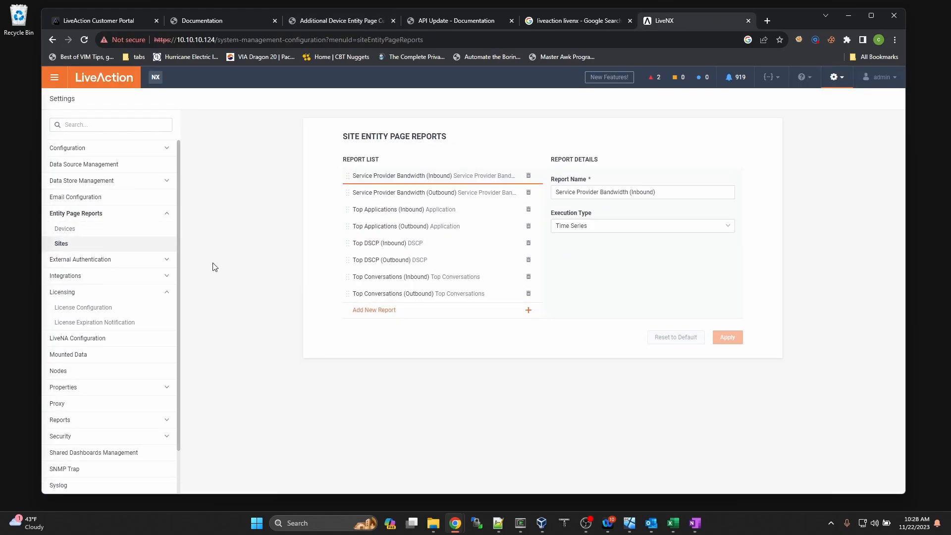
{"action": "left_click", "coordinate": [399, 318]}
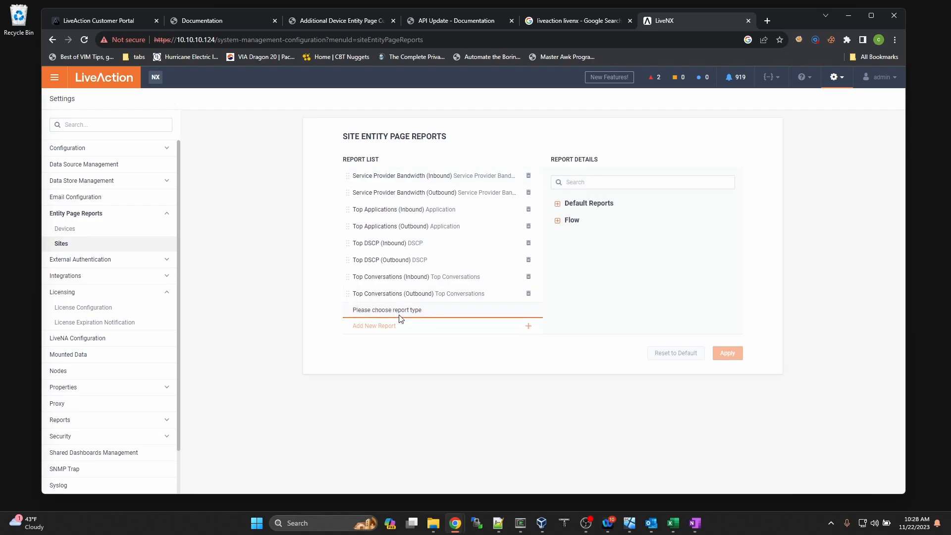
{"action": "left_click", "coordinate": [557, 218]}
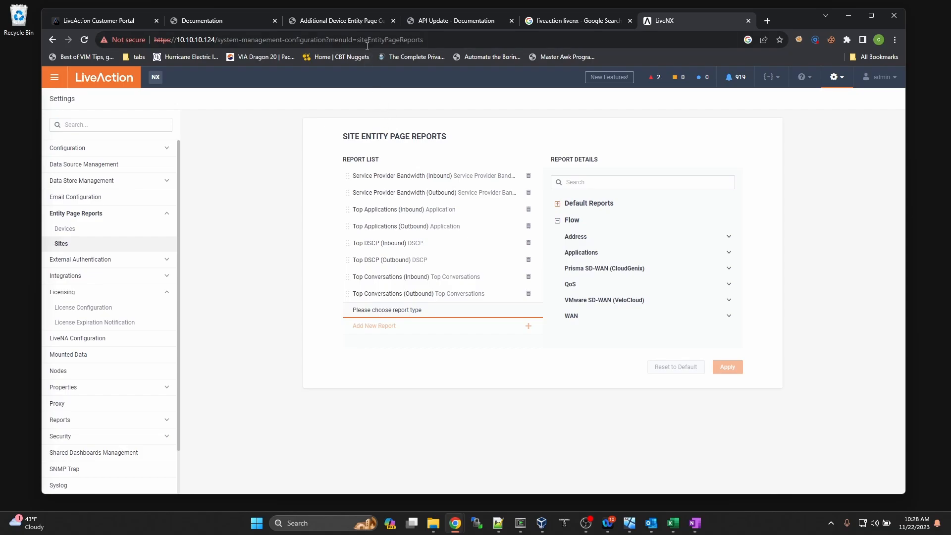
Step: Read the Silver Peak, Gigamon, WAN Utilization Story Update and Alert Notes Editor articles in the 23.4.0 docs
{"action": "left_click", "coordinate": [366, 22]}
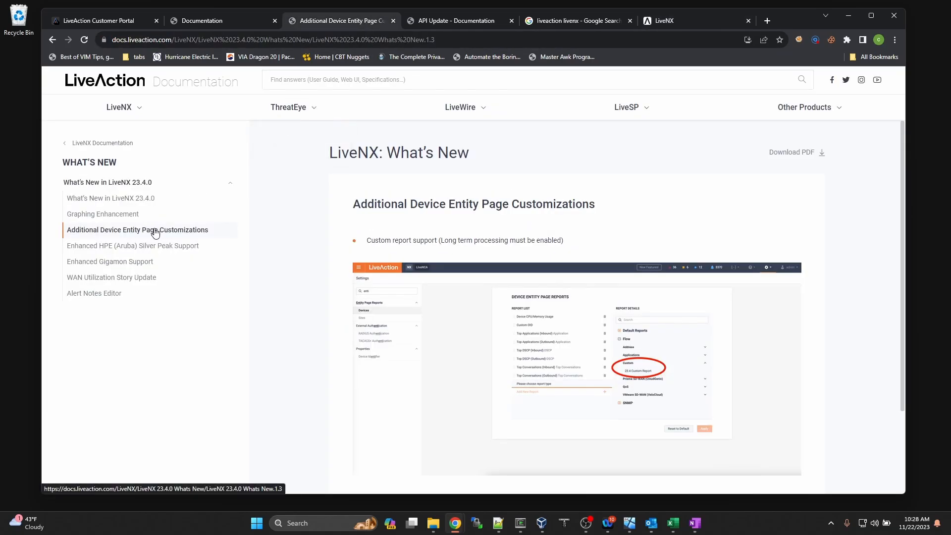
{"action": "left_click", "coordinate": [123, 250]}
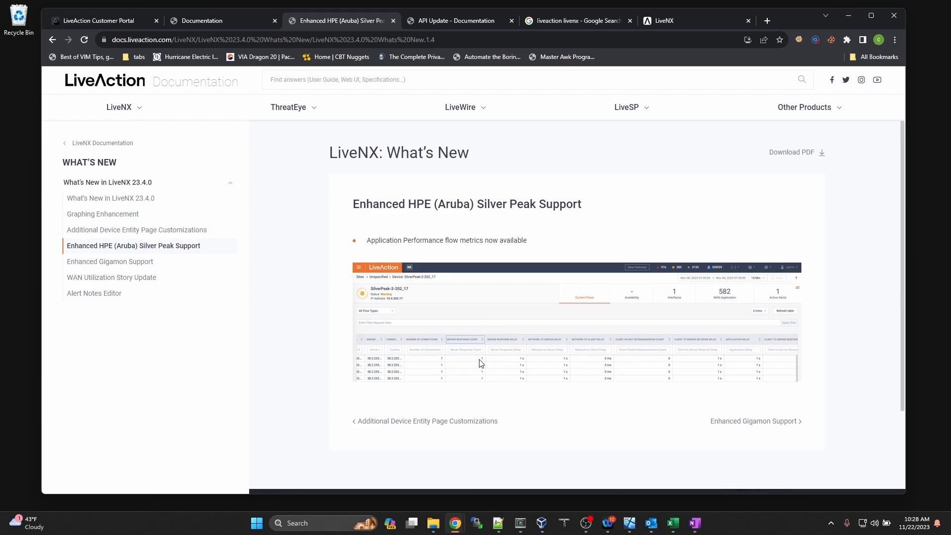
{"action": "left_click", "coordinate": [142, 263]}
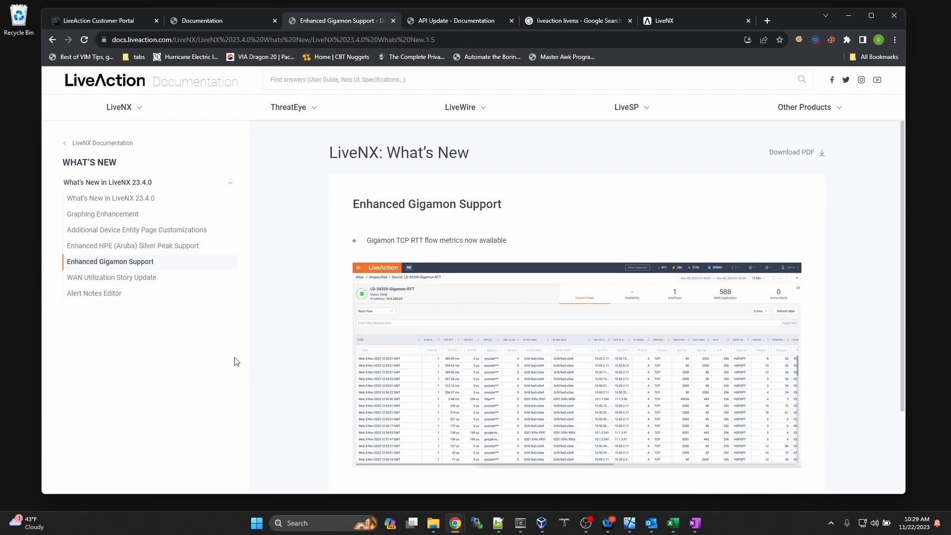
{"action": "left_click", "coordinate": [136, 280]}
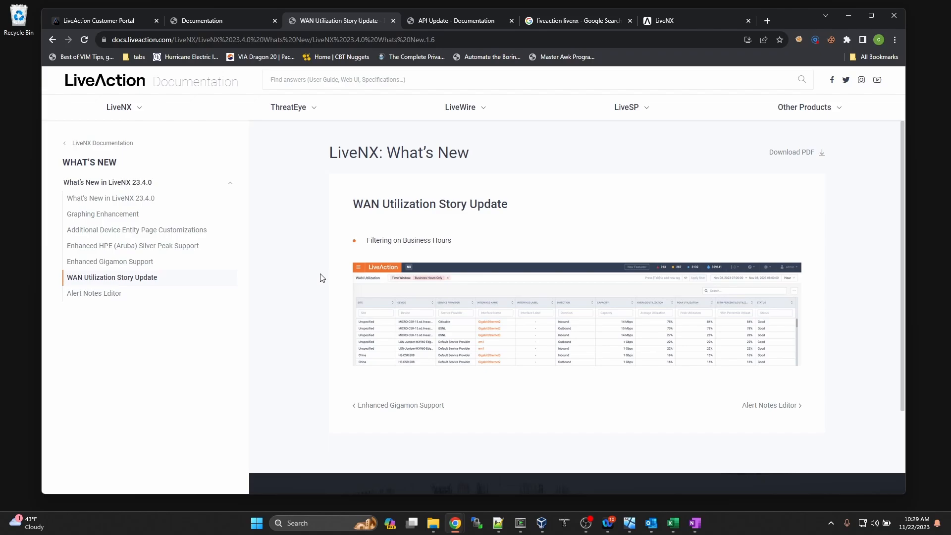
{"action": "left_click", "coordinate": [98, 295]}
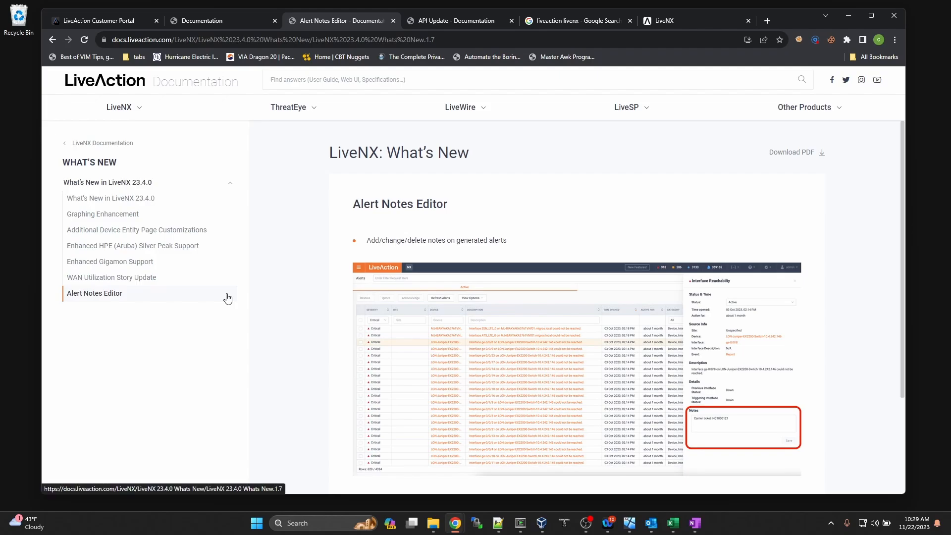
{"action": "left_click", "coordinate": [680, 21]}
Step: Add the note 'test note' to the critical memory utilization alert and save it
{"action": "left_click", "coordinate": [653, 76]}
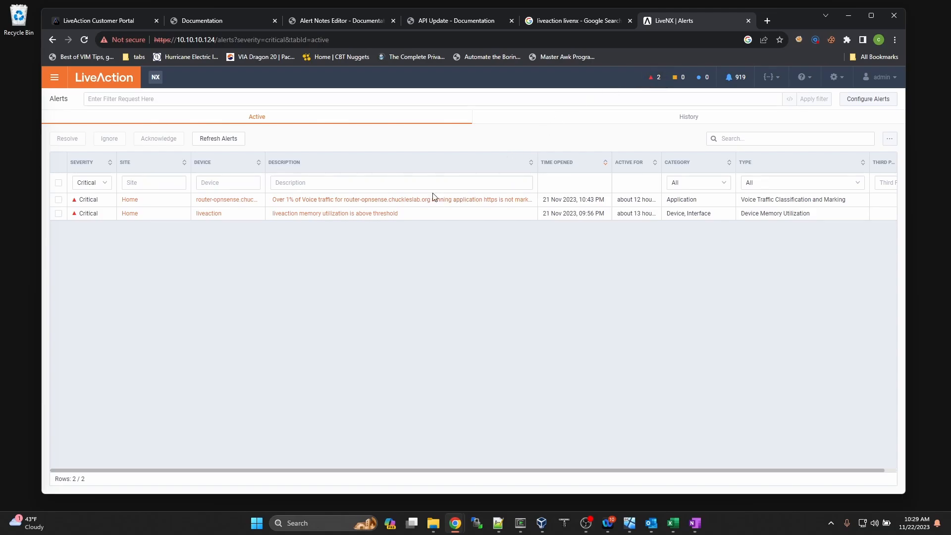
{"action": "left_click", "coordinate": [378, 218]}
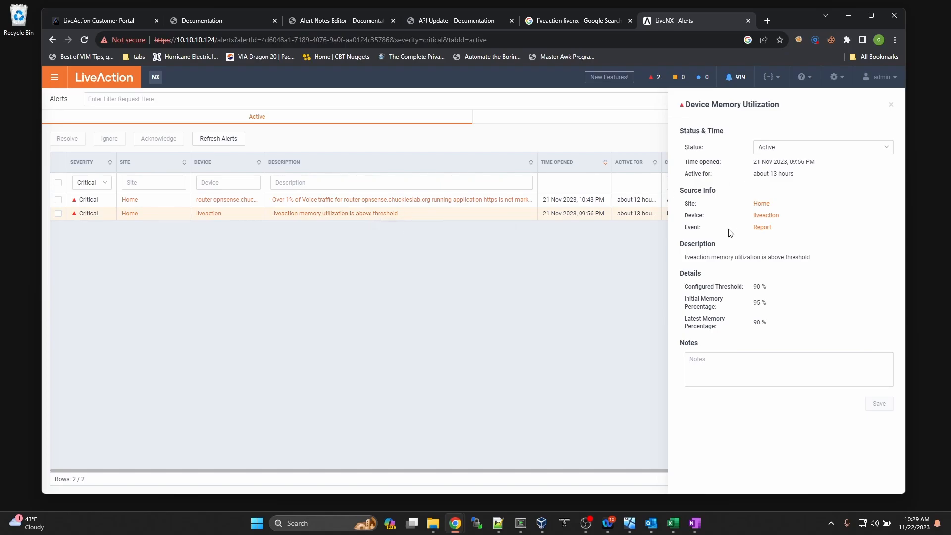
{"action": "left_click", "coordinate": [718, 364]}
{"action": "type", "text": "test note"}
{"action": "left_click", "coordinate": [879, 404]}
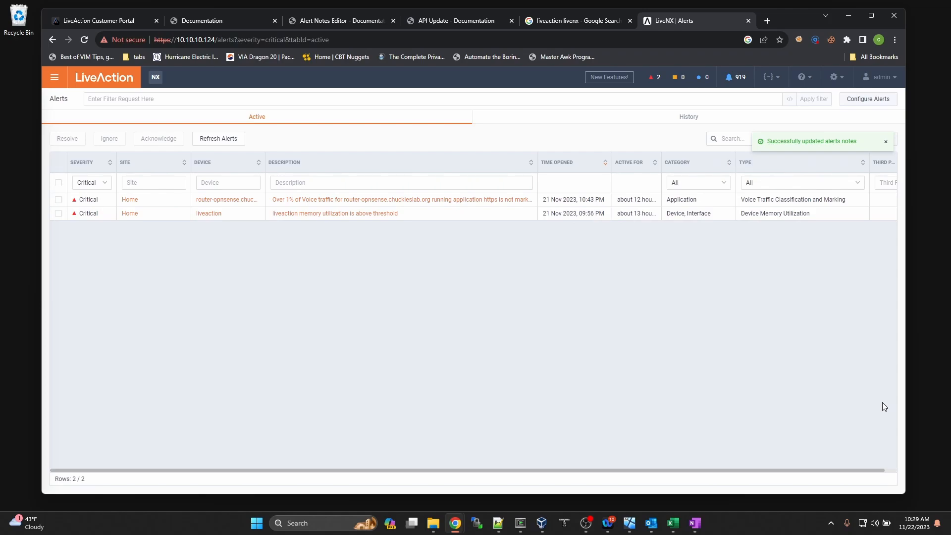
Step: Replace the memory alert's note with 'test 2note' and save it
{"action": "left_click", "coordinate": [324, 213]}
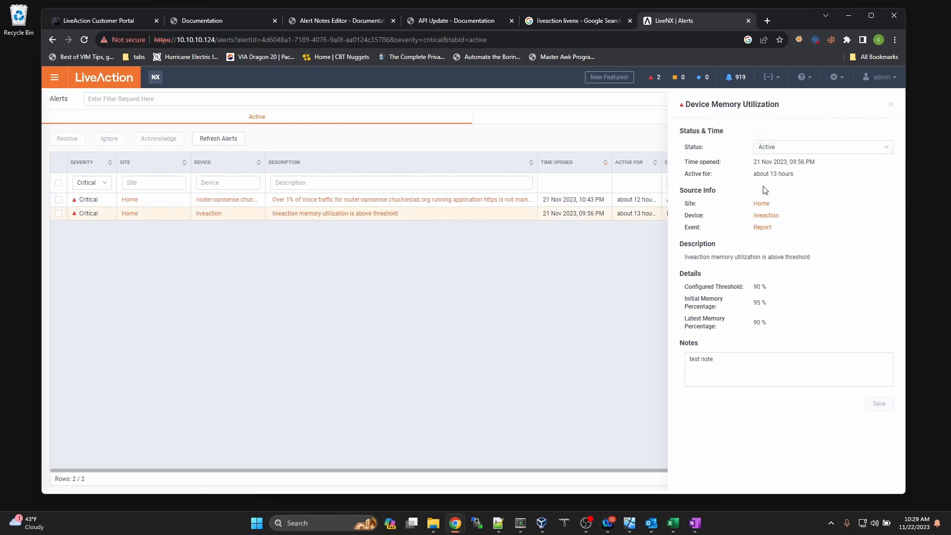
{"action": "left_click_drag", "start_coordinate": [728, 365], "coordinate": [661, 370]}
{"action": "type", "text": "test 2note"}
{"action": "left_click", "coordinate": [886, 405]}
Step: Reopen the memory alert to confirm its saved note and check the server version 23.4.0
{"action": "left_click", "coordinate": [347, 220]}
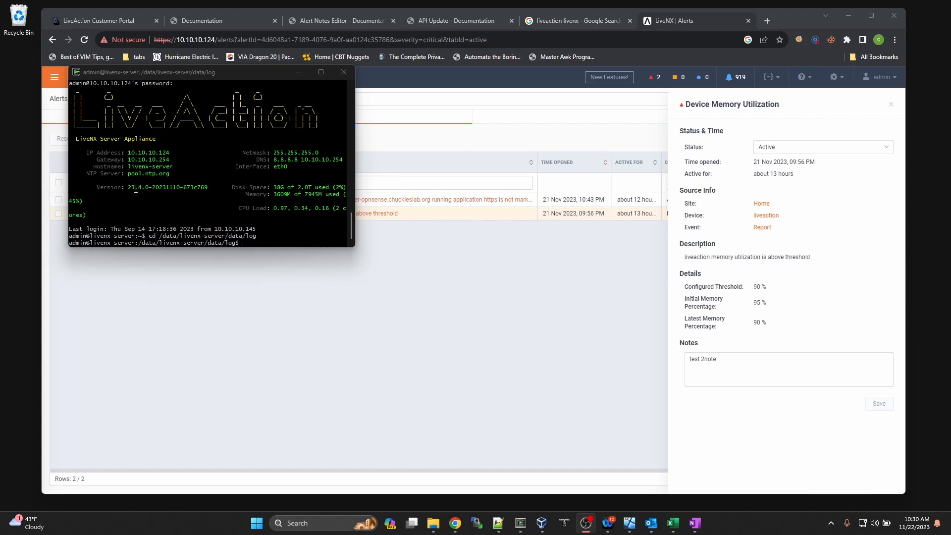
{"action": "left_click_drag", "start_coordinate": [127, 188], "coordinate": [147, 191]}
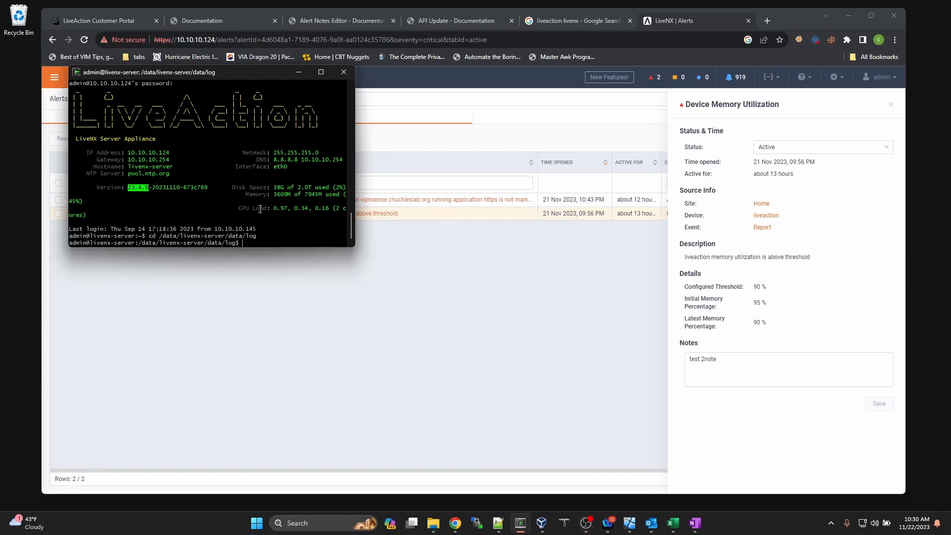
{"action": "left_click", "coordinate": [271, 239]}
Step: List the server log files, filter to RestApi logs, and open the 23.4 REST API log with less
{"action": "type", "text": "ls"}
{"action": "key", "text": "Return"}
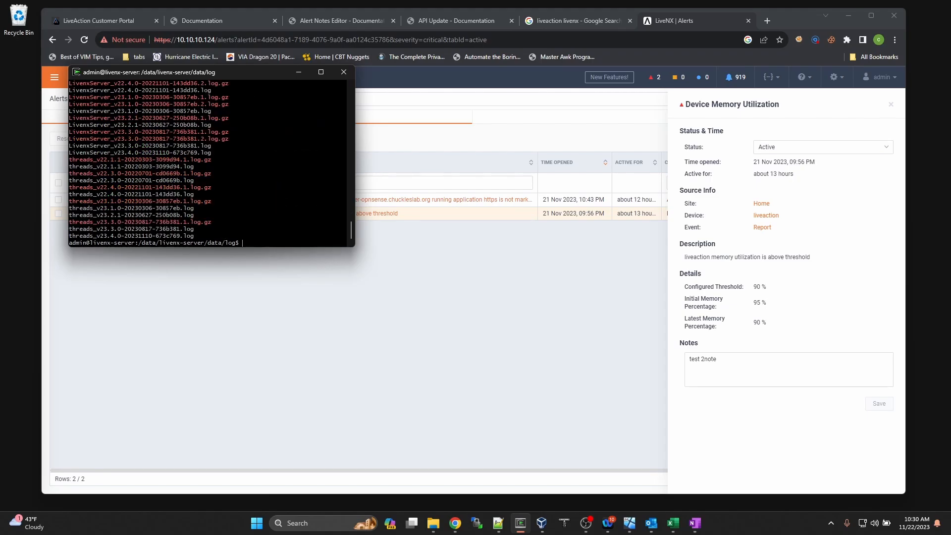
{"action": "scroll", "coordinate": [230, 189], "scroll_direction": "up", "scroll_amount": 10}
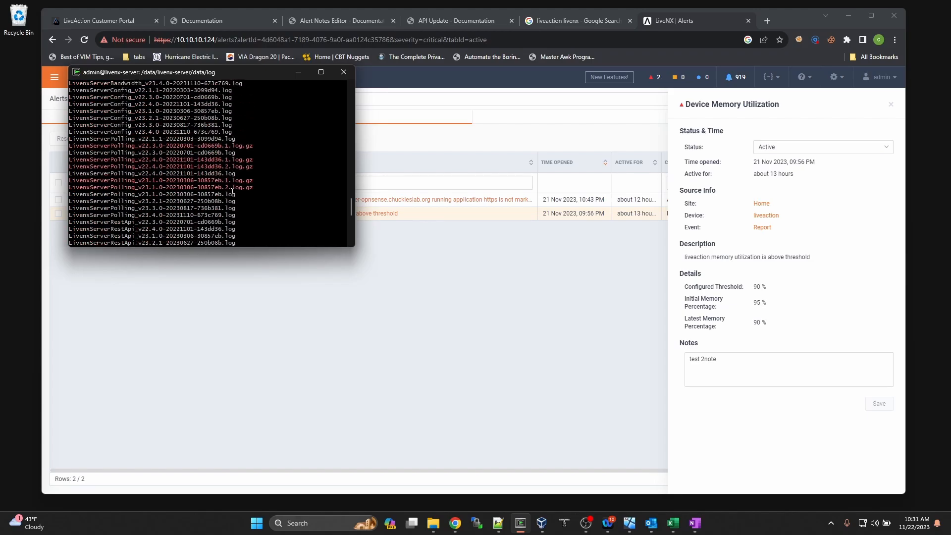
{"action": "scroll", "coordinate": [232, 192], "scroll_direction": "down", "scroll_amount": 10}
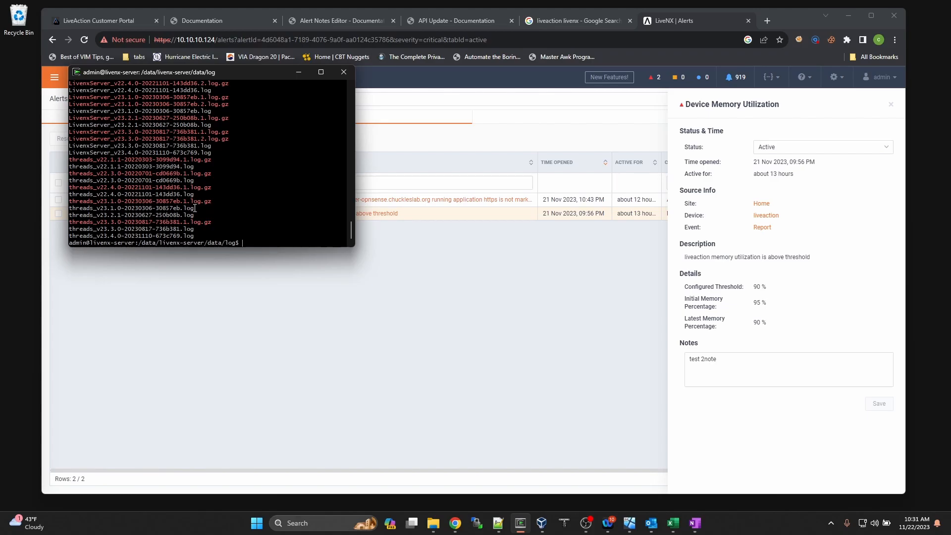
{"action": "type", "text": "ls | grep RestApi"}
{"action": "key", "text": "Return"}
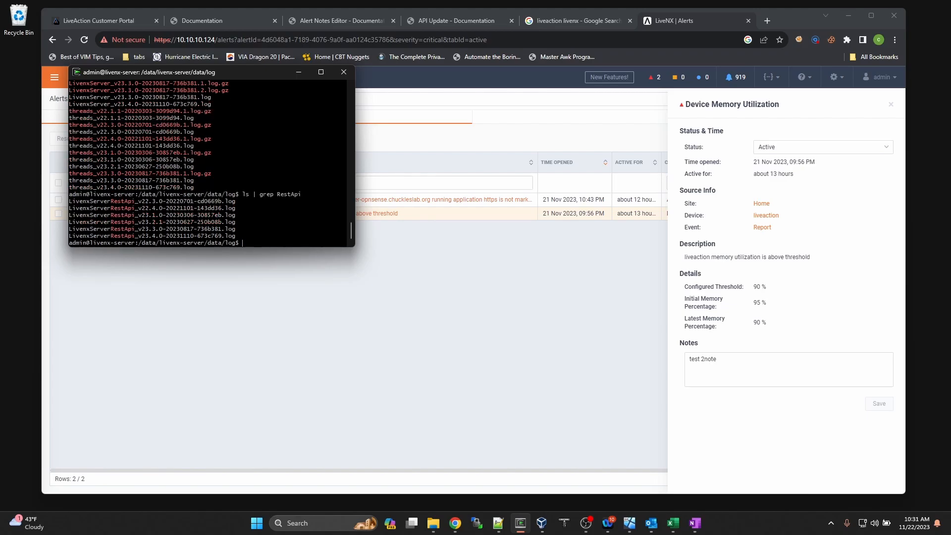
{"action": "type", "text": "less *RestApi*23.4*log"}
{"action": "key", "text": "Return"}
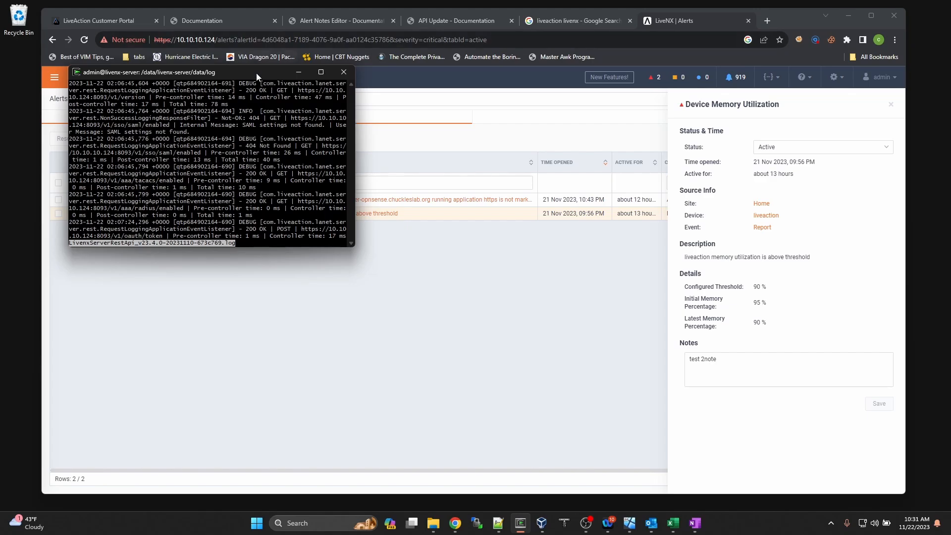
Step: Copy the alert ID from the alert page's URL in the browser
{"action": "left_click_drag", "start_coordinate": [256, 73], "coordinate": [353, 0]}
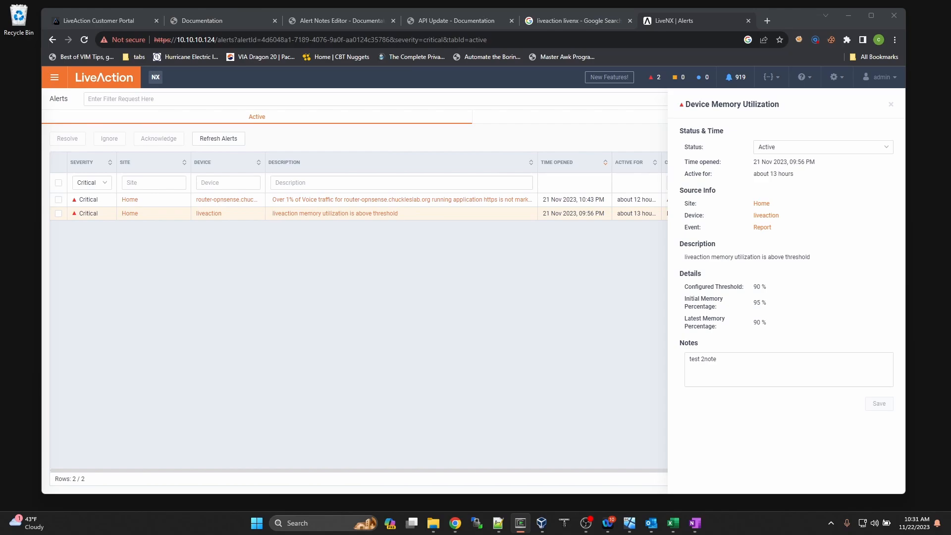
{"action": "left_click", "coordinate": [265, 40]}
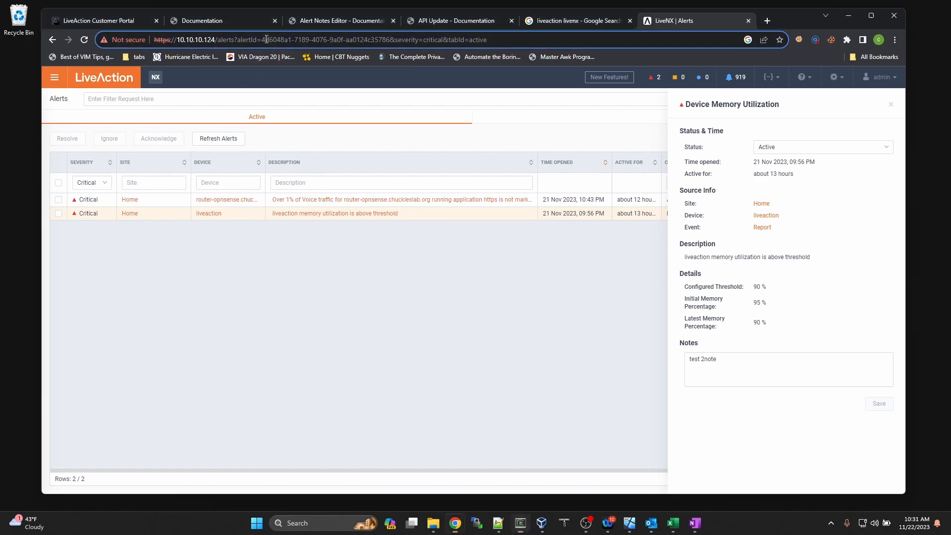
{"action": "left_click", "coordinate": [266, 39]}
{"action": "left_click_drag", "start_coordinate": [262, 40], "coordinate": [389, 40]}
{"action": "key", "text": "ctrl+c"}
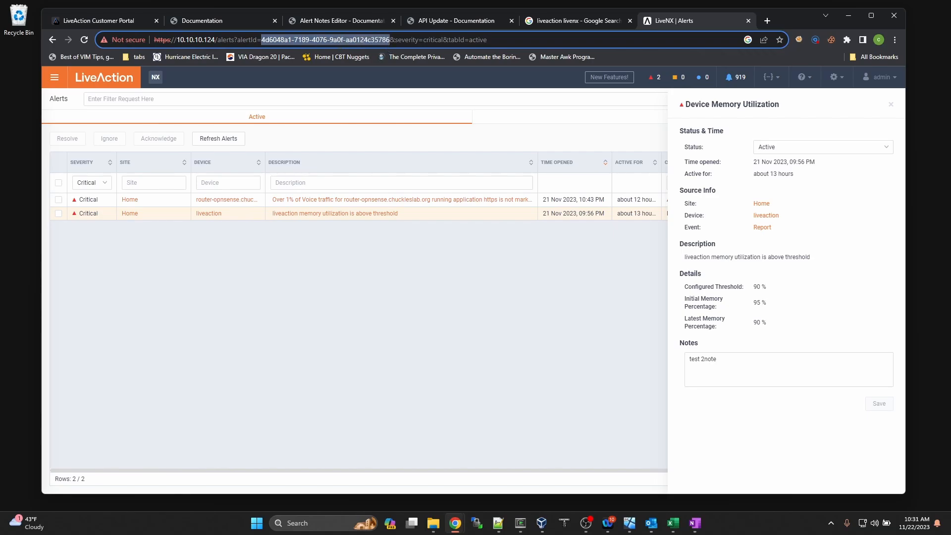
Step: Search the REST API log for the alert ID, widen the terminal and page through the matches
{"action": "left_click_drag", "start_coordinate": [169, 0], "coordinate": [346, 133]}
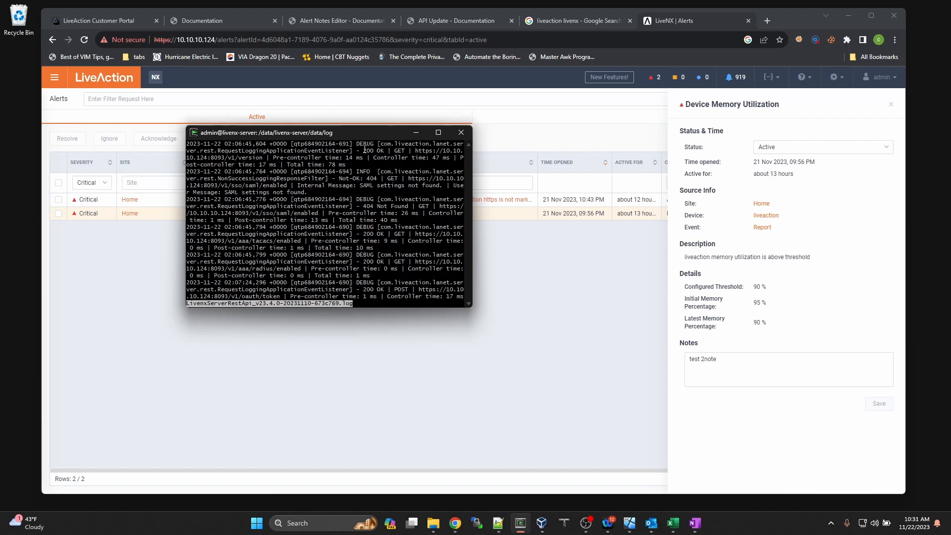
{"action": "type", "text": "/"}
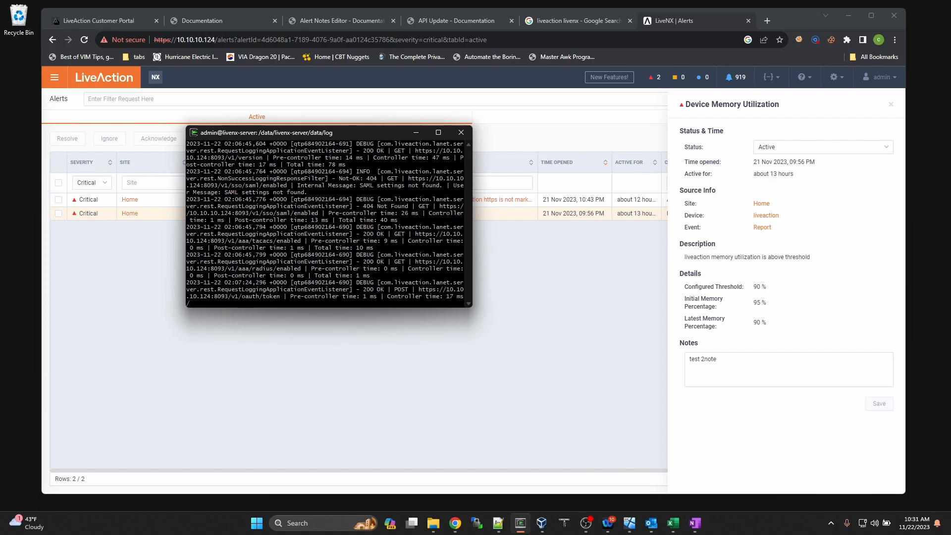
{"action": "key", "text": "ctrl+v"}
{"action": "key", "text": "Return"}
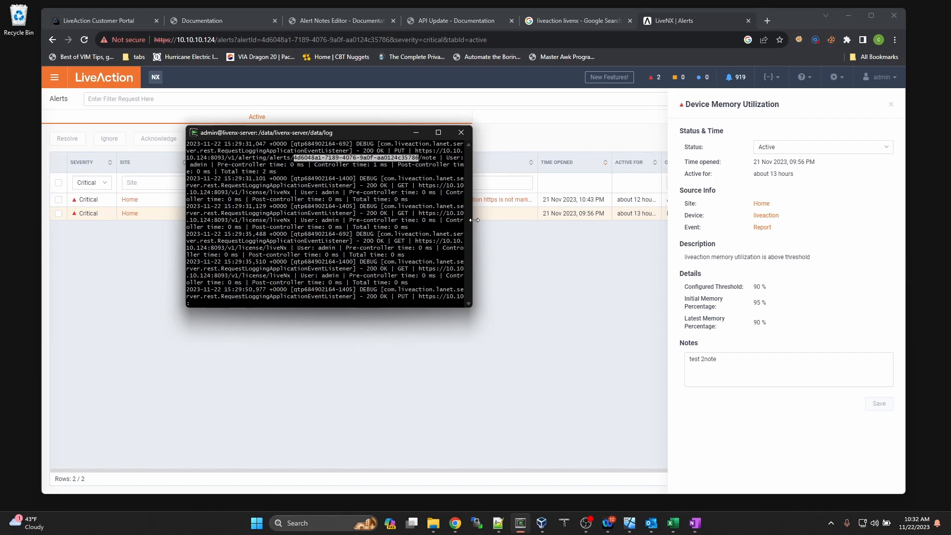
{"action": "left_click_drag", "start_coordinate": [472, 222], "coordinate": [547, 221]}
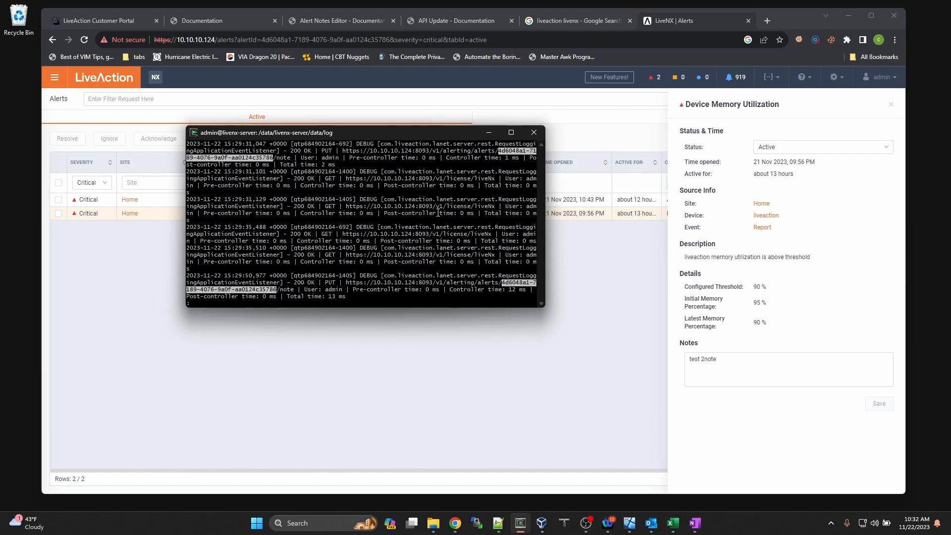
{"action": "key", "text": "space"}
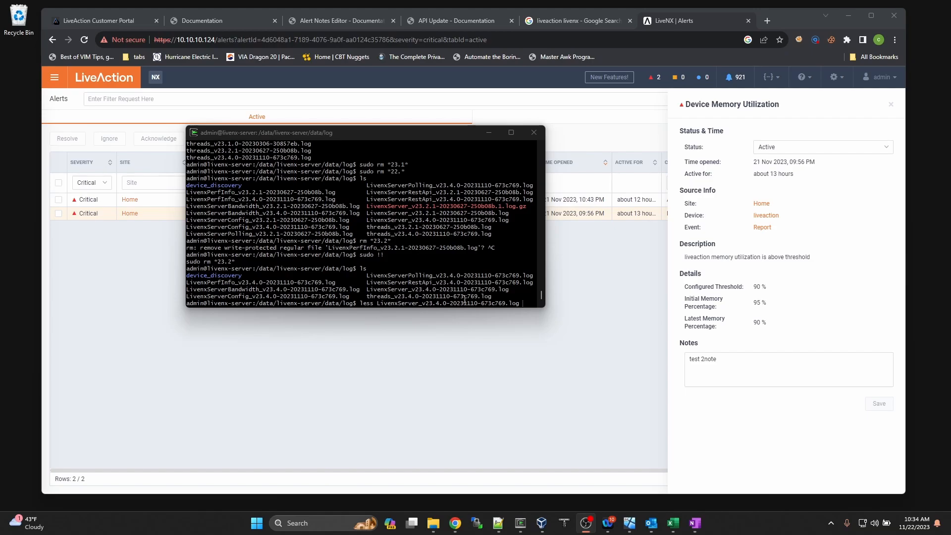
Step: Open the LivenxServer_v23.4.0 server log in less and search it for the alert ID
{"action": "left_click", "coordinate": [464, 299]}
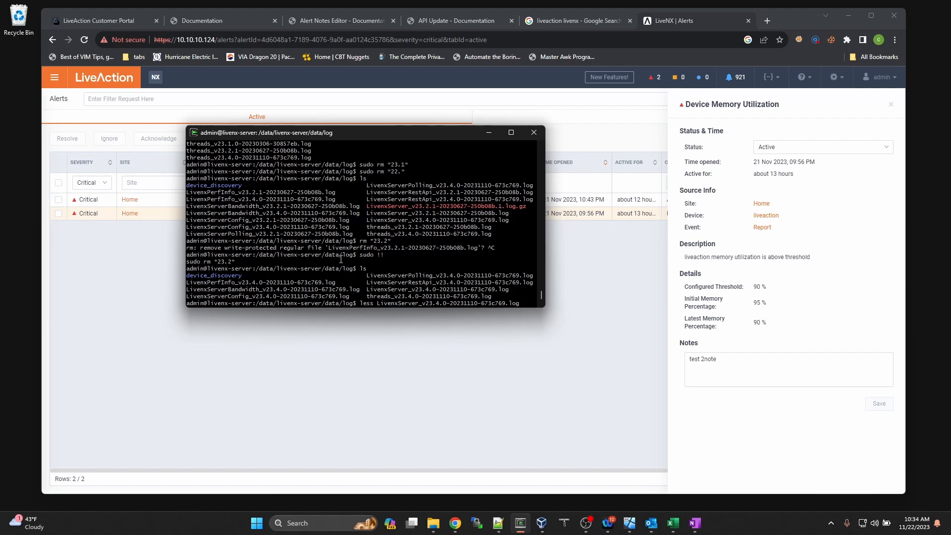
{"action": "key", "text": "Return"}
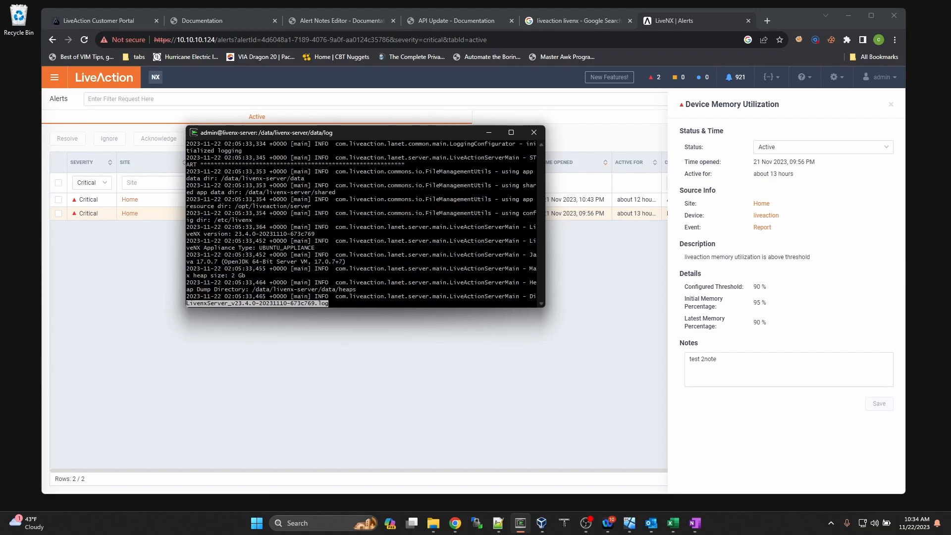
{"action": "key", "text": "slash"}
{"action": "key", "text": "ctrl+v"}
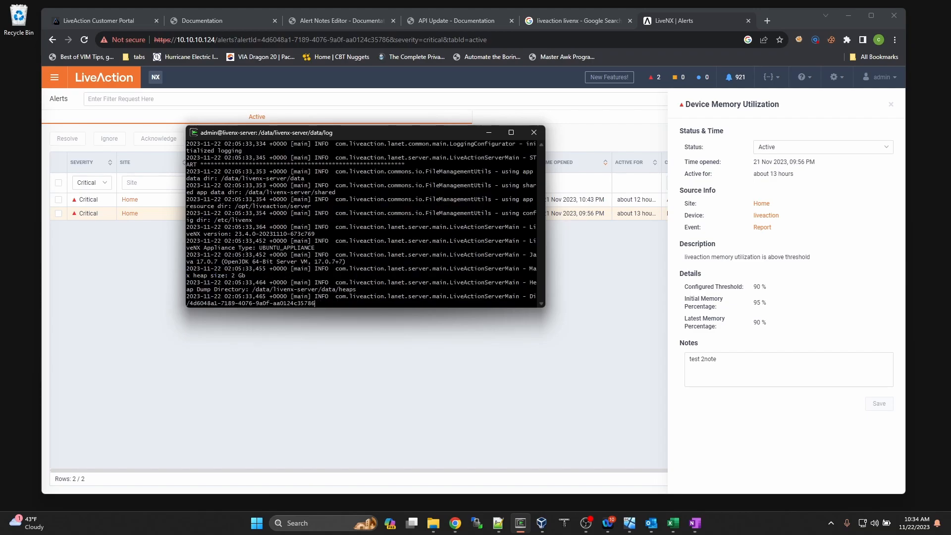
{"action": "key", "text": "Return"}
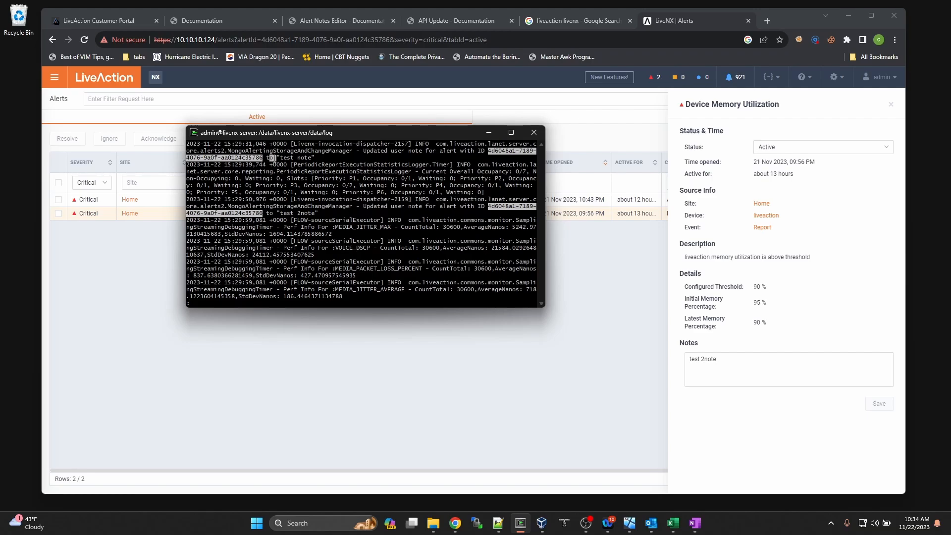
Step: Highlight the log lines showing the note updated to 'test note' and then 'test 2note'
{"action": "left_click_drag", "start_coordinate": [268, 157], "coordinate": [327, 157]}
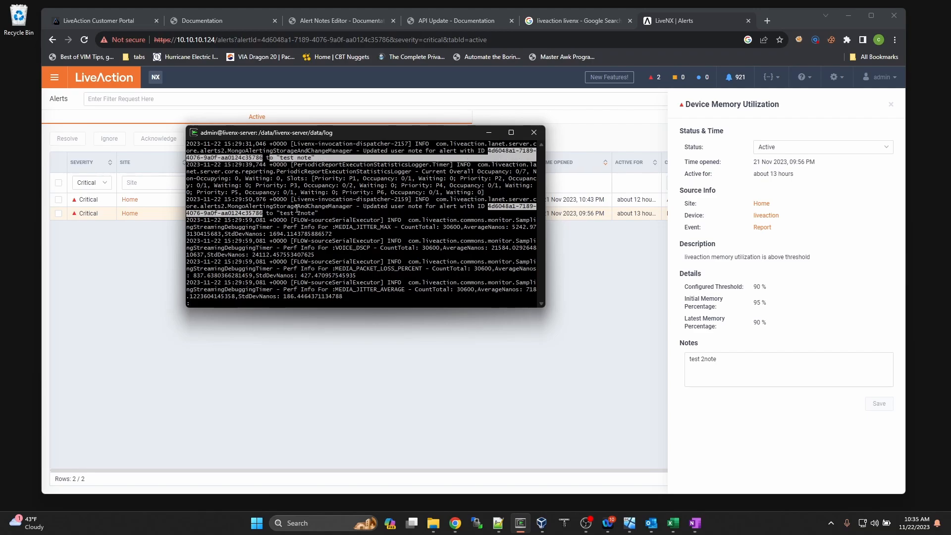
{"action": "left_click_drag", "start_coordinate": [277, 213], "coordinate": [317, 214]}
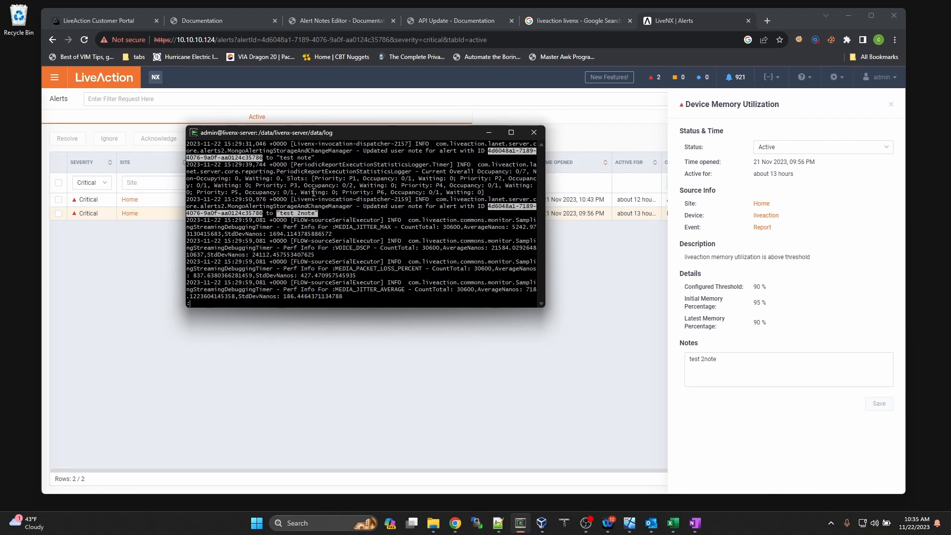
{"action": "left_click_drag", "start_coordinate": [287, 157], "coordinate": [307, 158]}
{"action": "left_click_drag", "start_coordinate": [283, 213], "coordinate": [321, 221]}
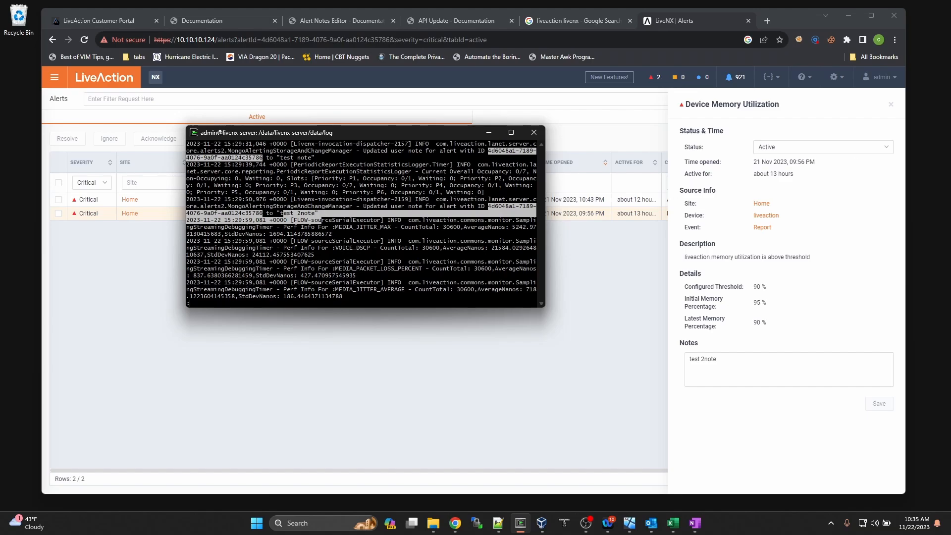
{"action": "key", "text": "alt+Tab"}
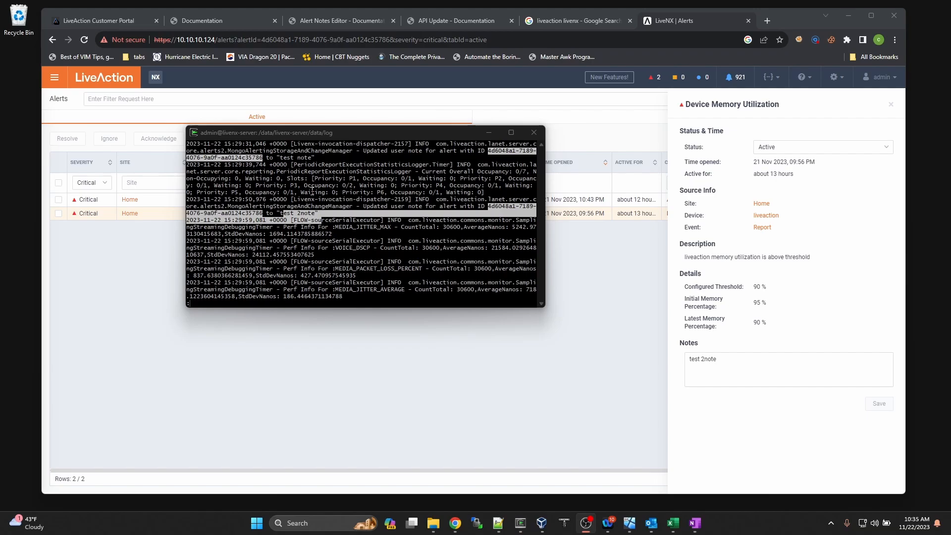
Step: Browse the 23.4.0 build, new features, resolved and known issues notes, then return to API Update
{"action": "left_click", "coordinate": [488, 132]}
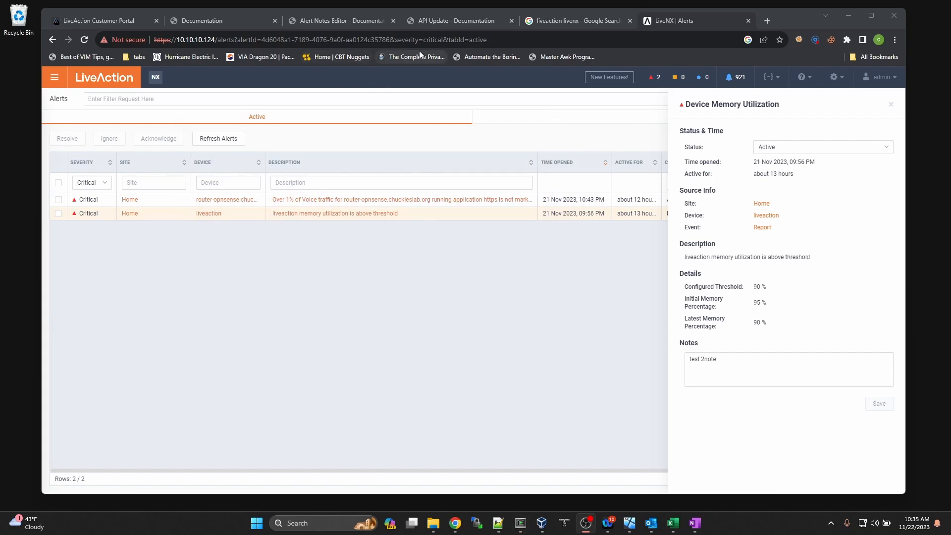
{"action": "left_click", "coordinate": [412, 23]}
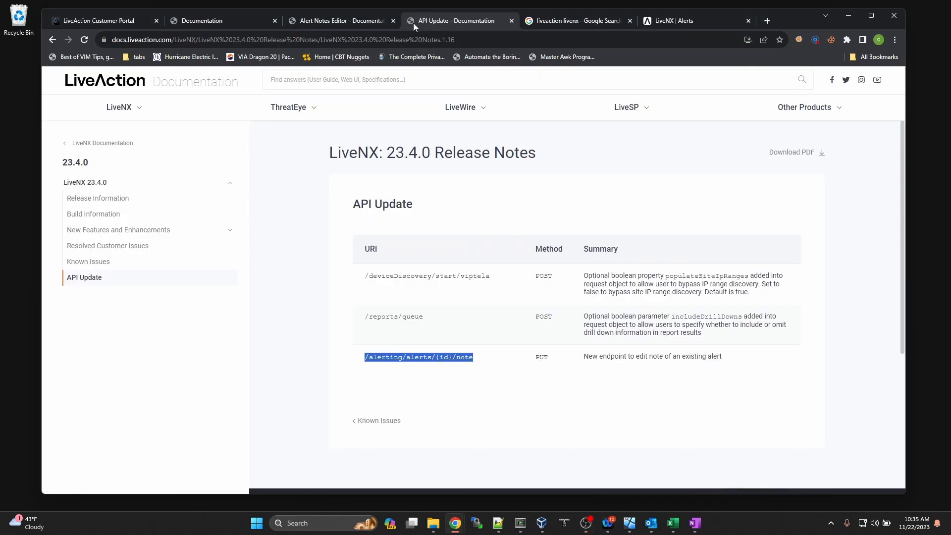
{"action": "left_click", "coordinate": [79, 199]}
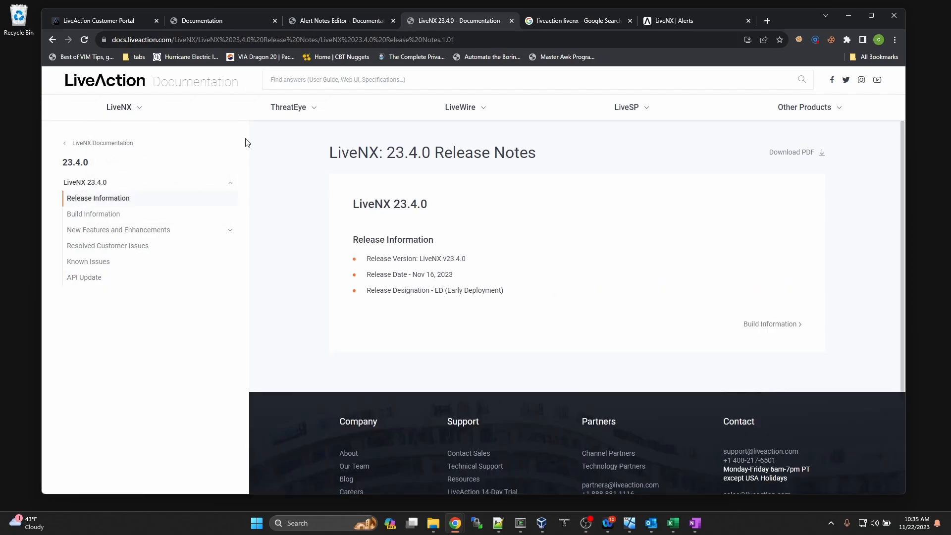
{"action": "left_click", "coordinate": [95, 214]}
{"action": "left_click", "coordinate": [99, 229]}
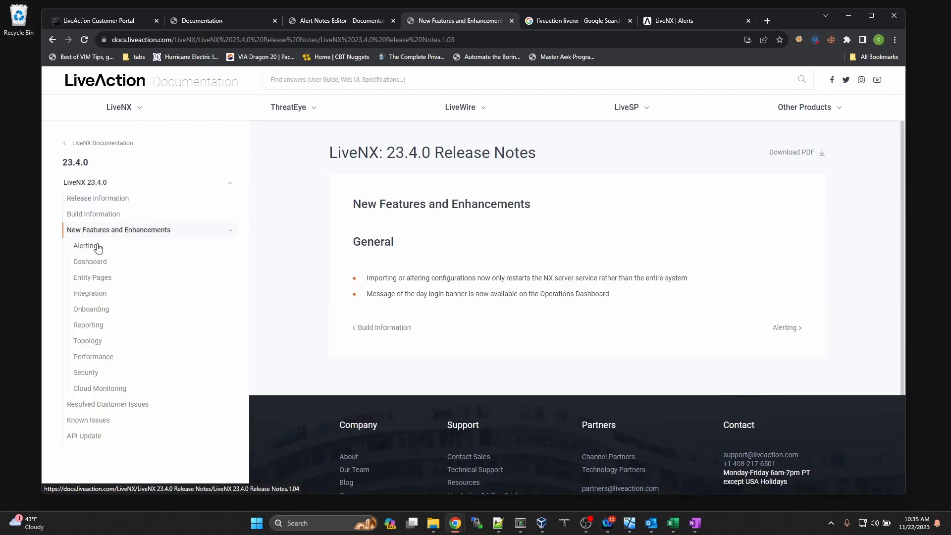
{"action": "left_click", "coordinate": [108, 404]}
{"action": "scroll", "coordinate": [376, 333], "scroll_direction": "down", "scroll_amount": 2}
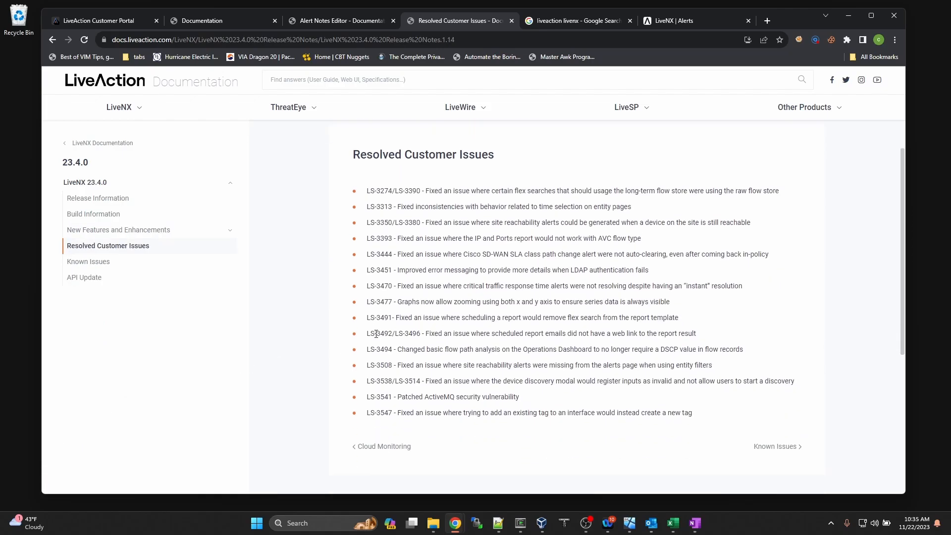
{"action": "scroll", "coordinate": [376, 333], "scroll_direction": "up", "scroll_amount": 1}
{"action": "left_click", "coordinate": [105, 264]}
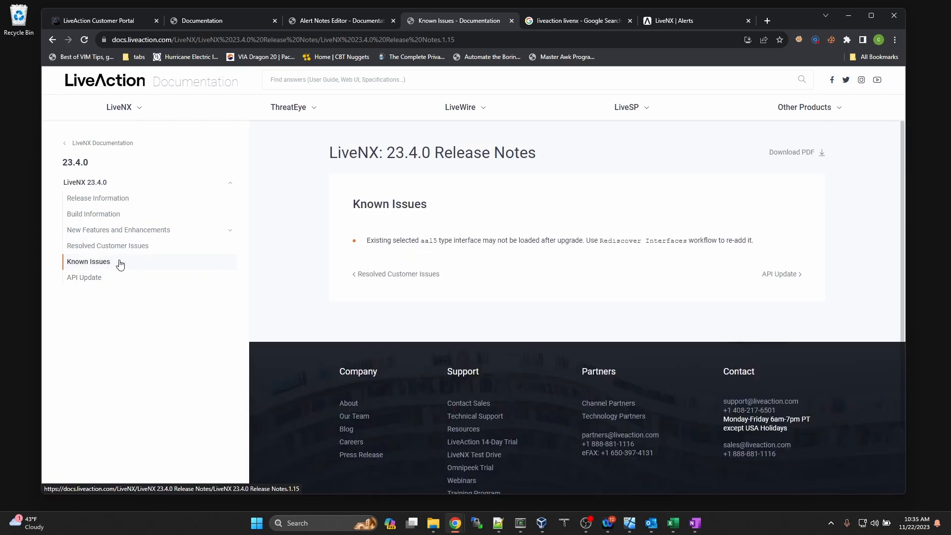
{"action": "left_click", "coordinate": [94, 277]}
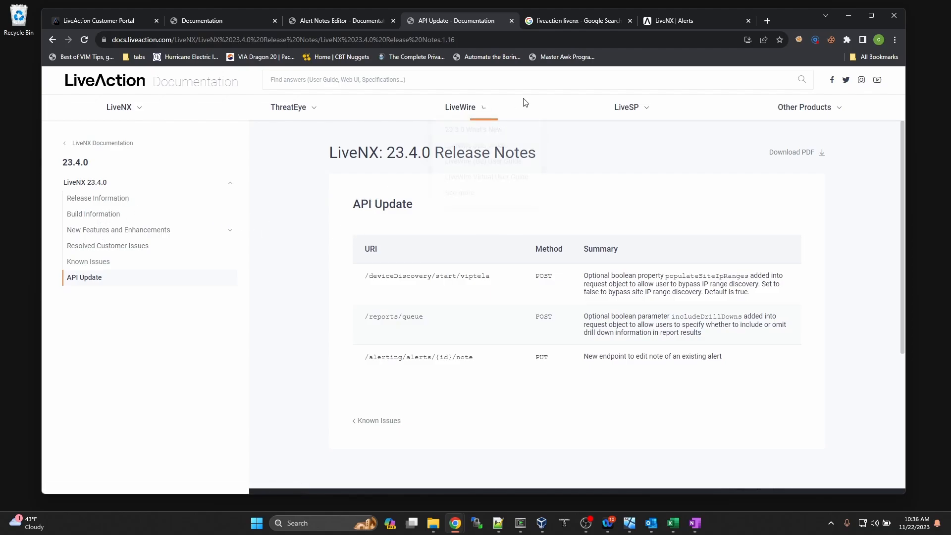
Step: Review the login banner message 'Hi this is a test' under Settings > Security > Login
{"action": "mouse_move", "coordinate": [701, 26]}
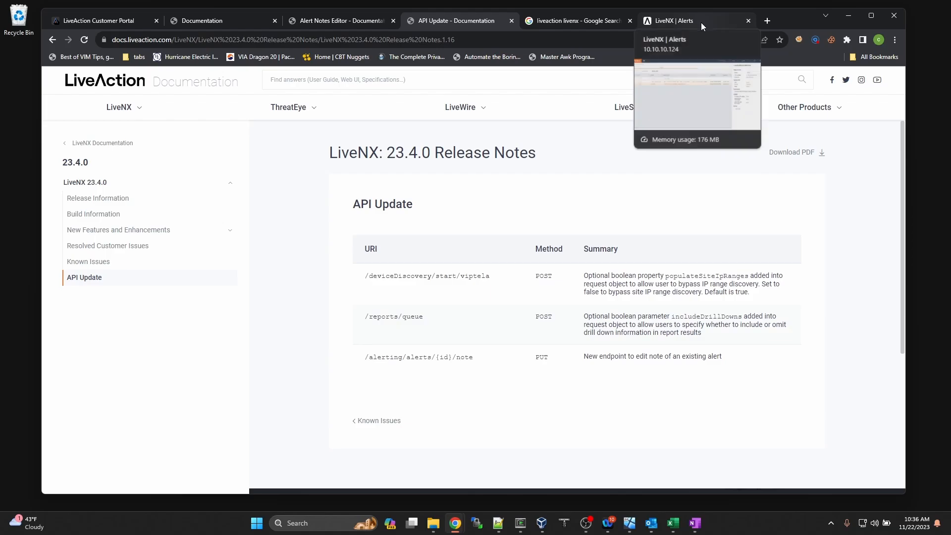
{"action": "left_click", "coordinate": [701, 26]}
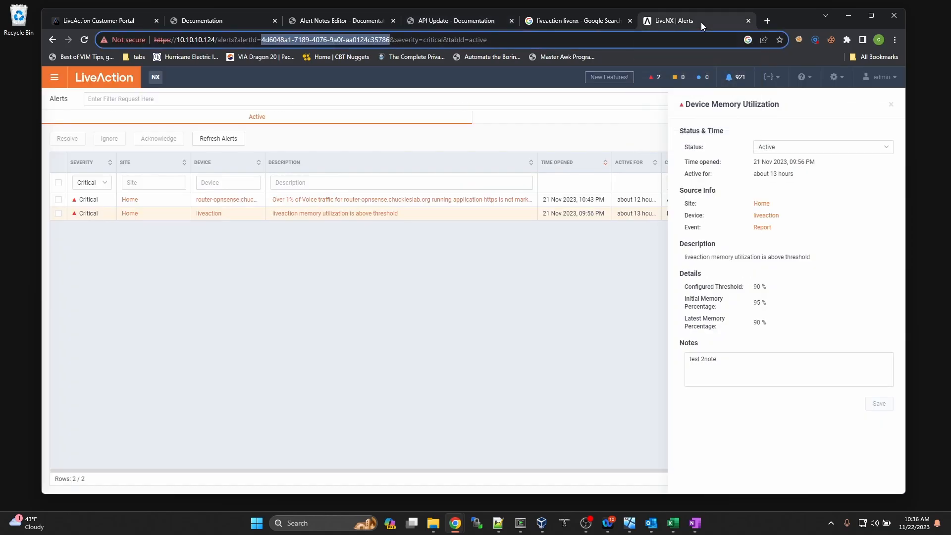
{"action": "left_click", "coordinate": [837, 77]}
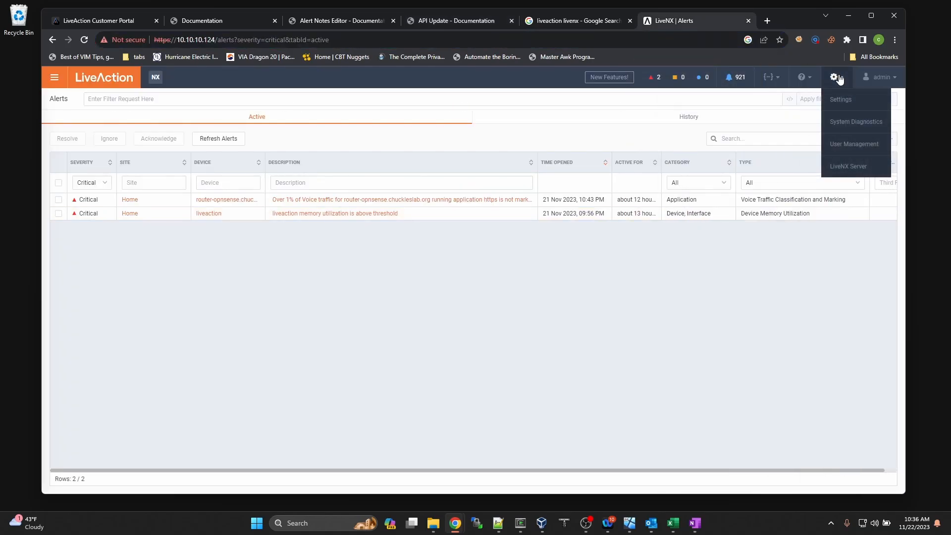
{"action": "left_click", "coordinate": [840, 99]}
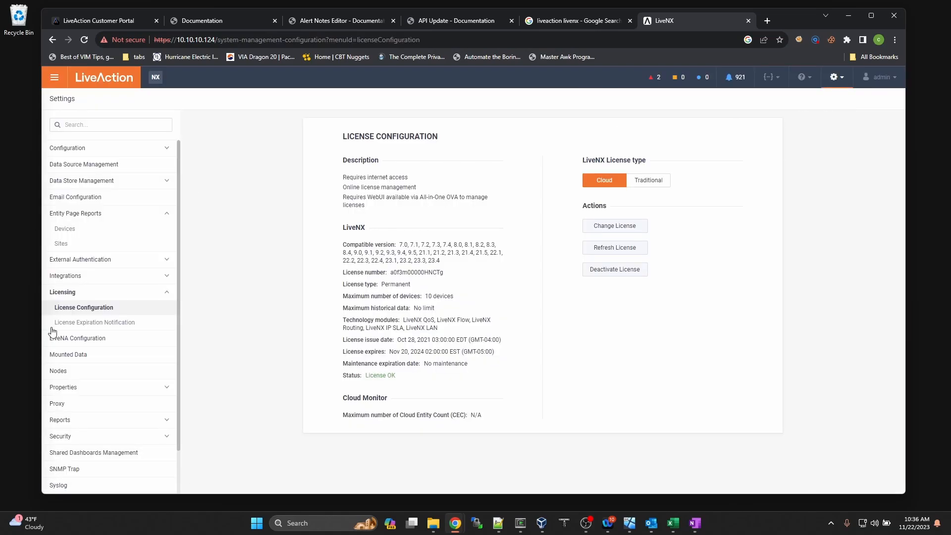
{"action": "scroll", "coordinate": [82, 330], "scroll_direction": "down", "scroll_amount": 1}
{"action": "left_click", "coordinate": [81, 389]}
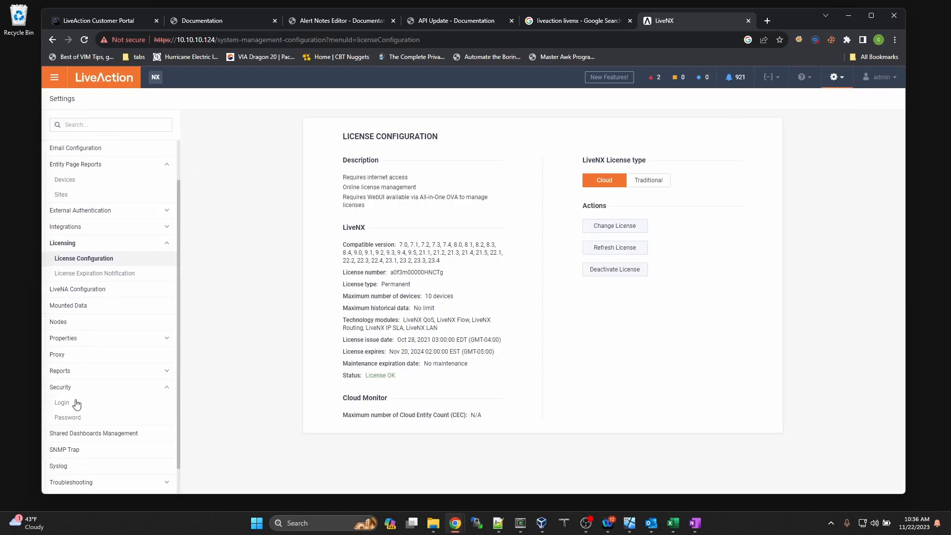
{"action": "left_click", "coordinate": [75, 405]}
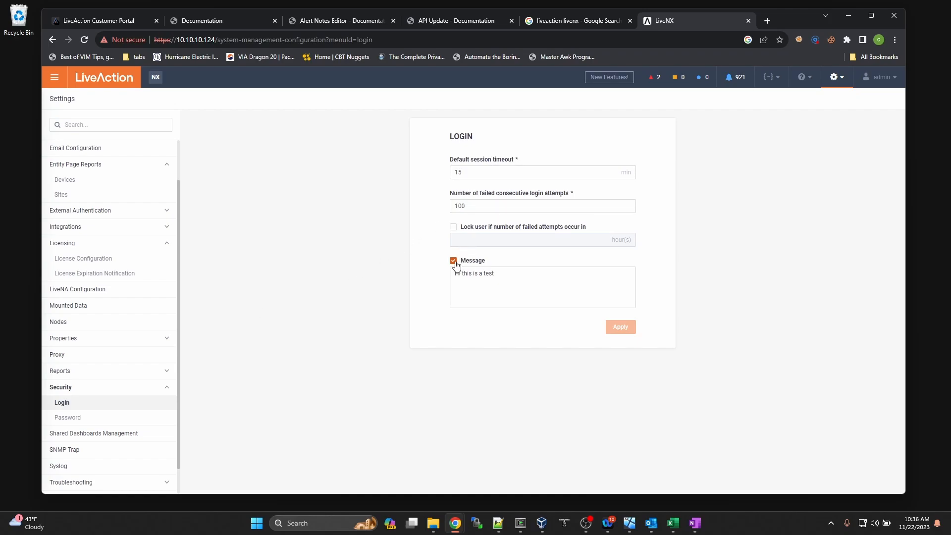
{"action": "left_click_drag", "start_coordinate": [505, 273], "coordinate": [454, 273]}
Step: Log out of LiveNX as admin and confirm
{"action": "left_click", "coordinate": [874, 77]}
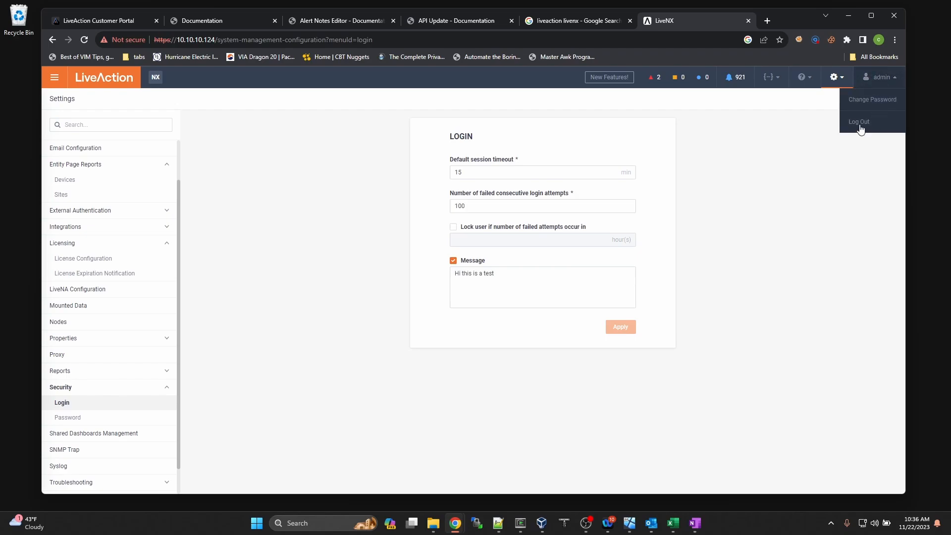
{"action": "left_click", "coordinate": [859, 122]}
{"action": "left_click", "coordinate": [559, 304]}
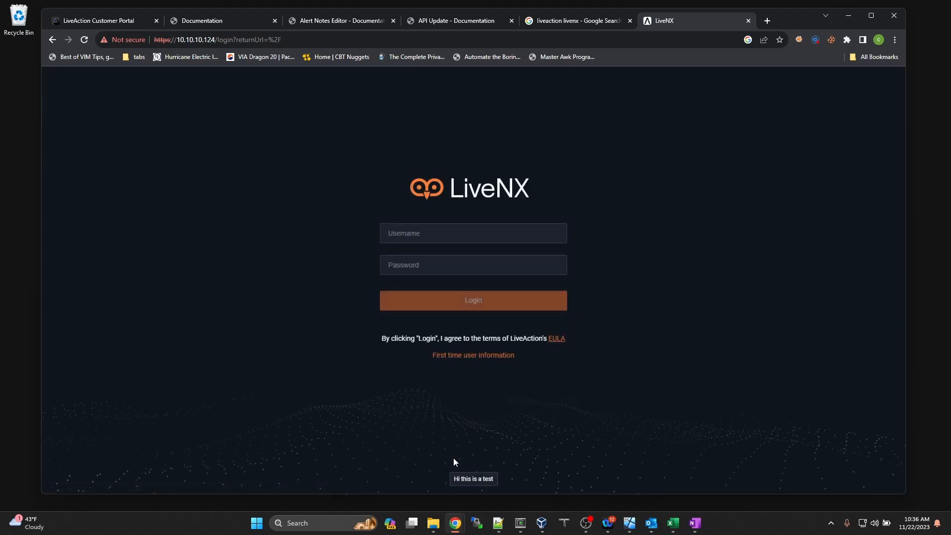
{"action": "left_click_drag", "start_coordinate": [454, 476], "coordinate": [491, 480]}
{"action": "left_click_drag", "start_coordinate": [417, 206], "coordinate": [453, 206]}
{"action": "left_click", "coordinate": [475, 235]}
Step: Scroll through the Customer Portal's LiveNX 23.4.0 installers, OVA images and upgrade packages
{"action": "left_click", "coordinate": [104, 20]}
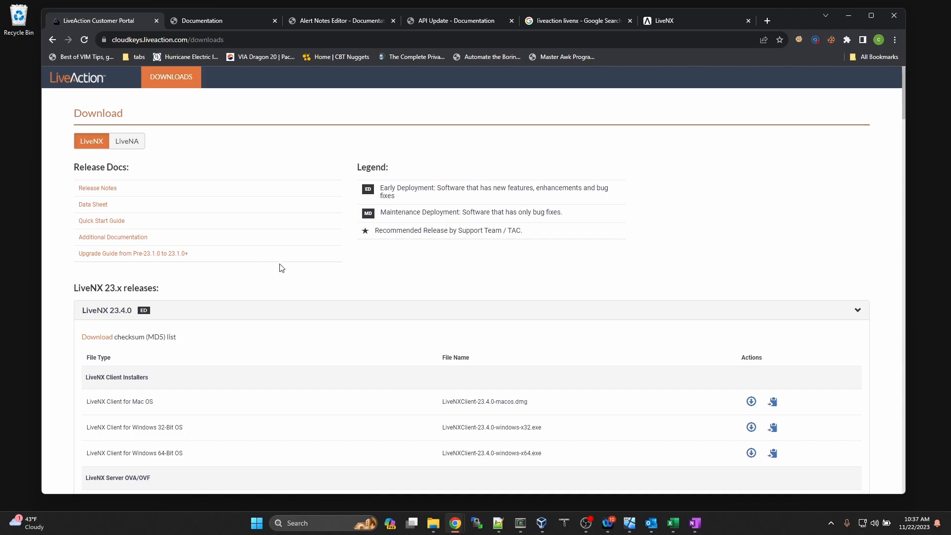
{"action": "scroll", "coordinate": [310, 269], "scroll_direction": "down", "scroll_amount": 4}
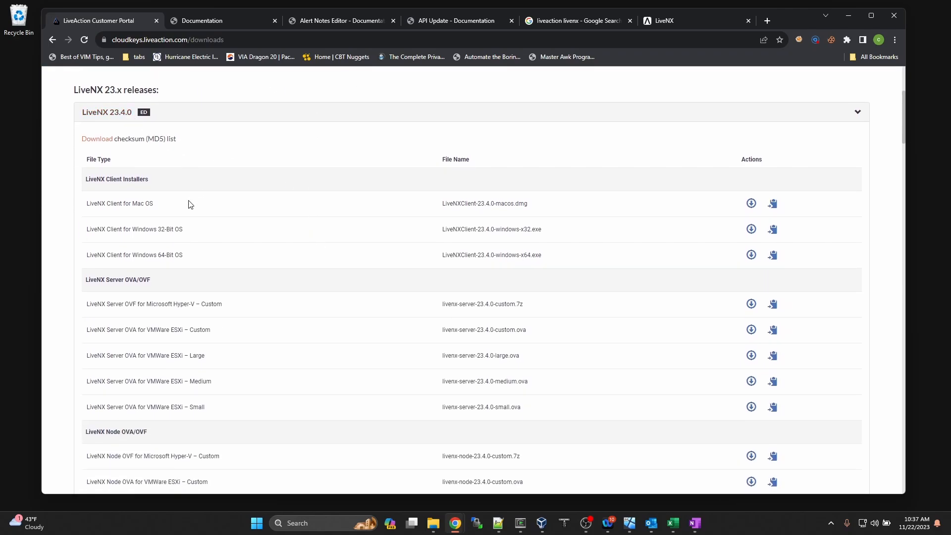
{"action": "scroll", "coordinate": [193, 225], "scroll_direction": "down", "scroll_amount": 8}
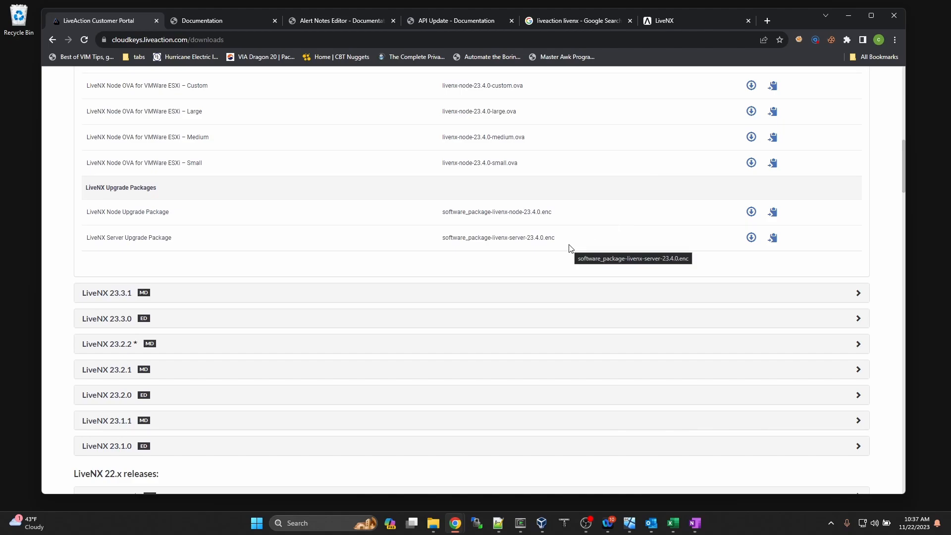
{"action": "scroll", "coordinate": [570, 247], "scroll_direction": "up", "scroll_amount": 6}
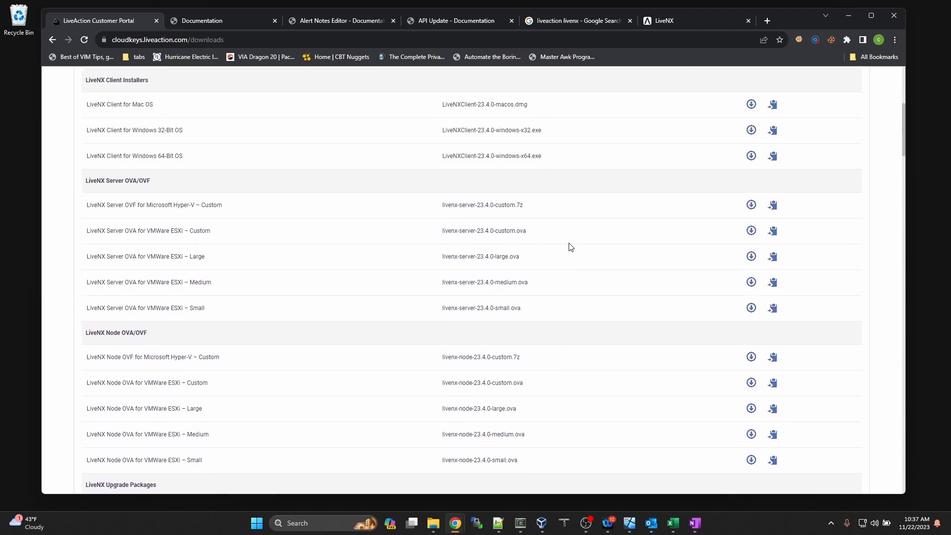
{"action": "scroll", "coordinate": [570, 246], "scroll_direction": "up", "scroll_amount": 5}
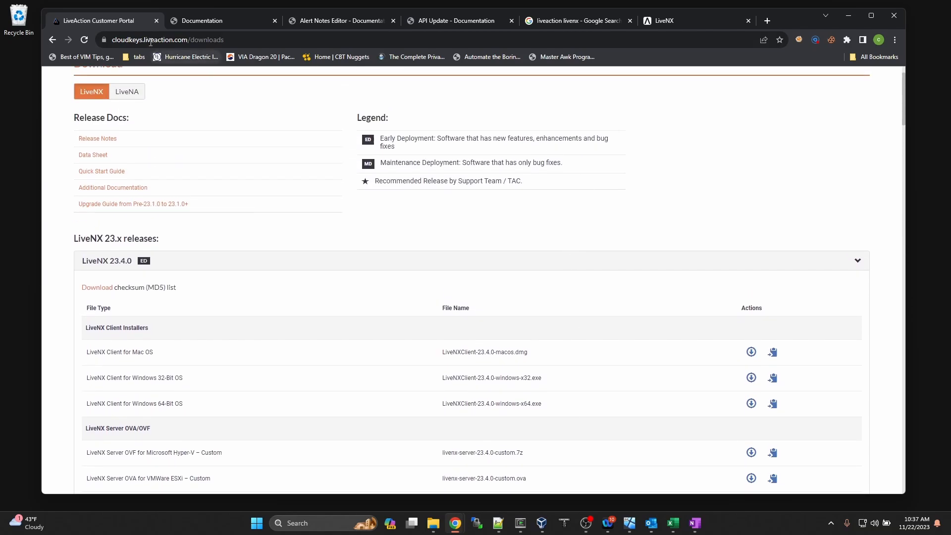
{"action": "scroll", "coordinate": [222, 184], "scroll_direction": "down", "scroll_amount": 4}
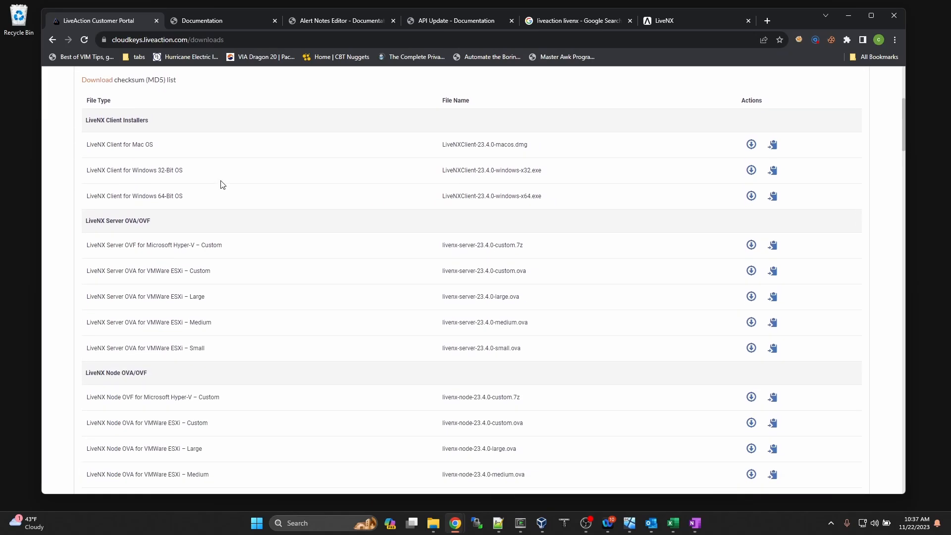
{"action": "scroll", "coordinate": [221, 184], "scroll_direction": "down", "scroll_amount": 1}
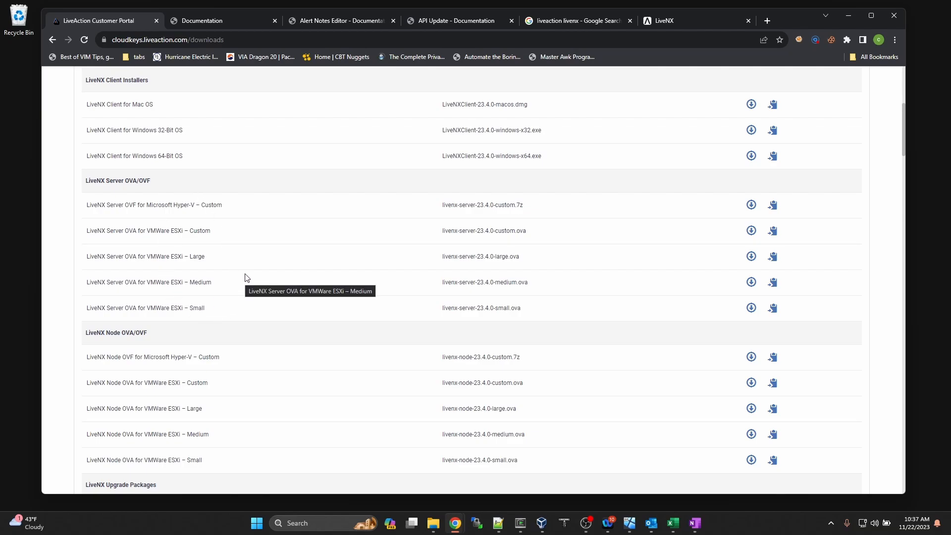
{"action": "scroll", "coordinate": [254, 212], "scroll_direction": "up", "scroll_amount": 6}
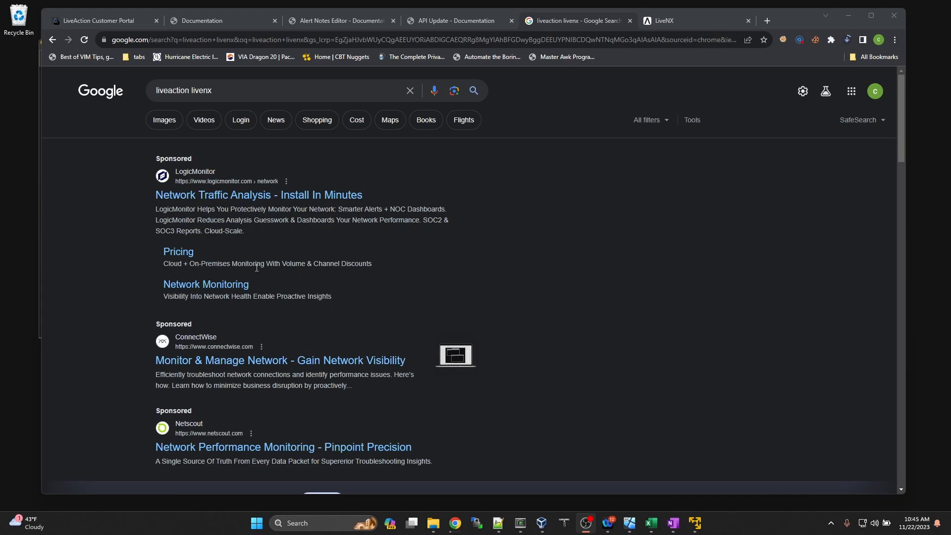
Step: Open the 'LiveNX | Enterprise Network Monitoring Software' result from the Google search
{"action": "scroll", "coordinate": [257, 267], "scroll_direction": "down", "scroll_amount": 6}
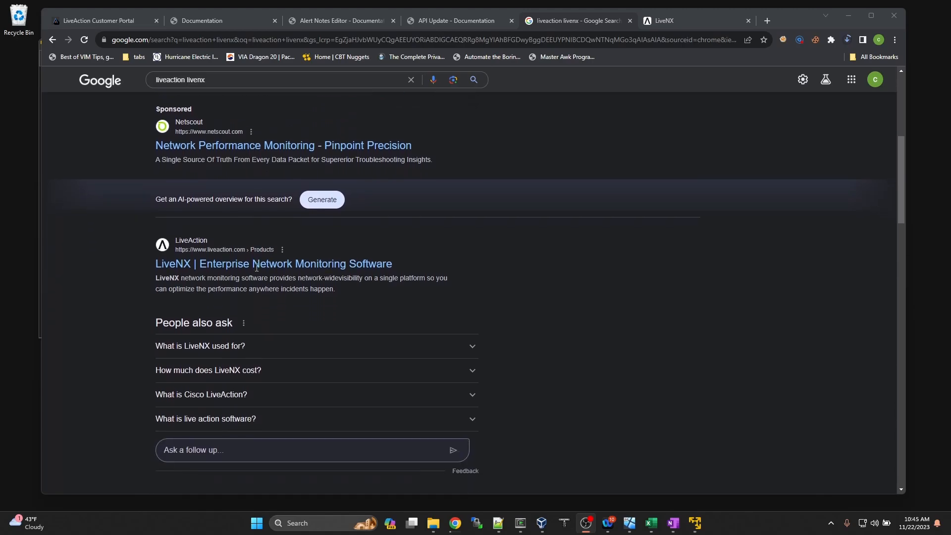
{"action": "scroll", "coordinate": [257, 268], "scroll_direction": "down", "scroll_amount": 2}
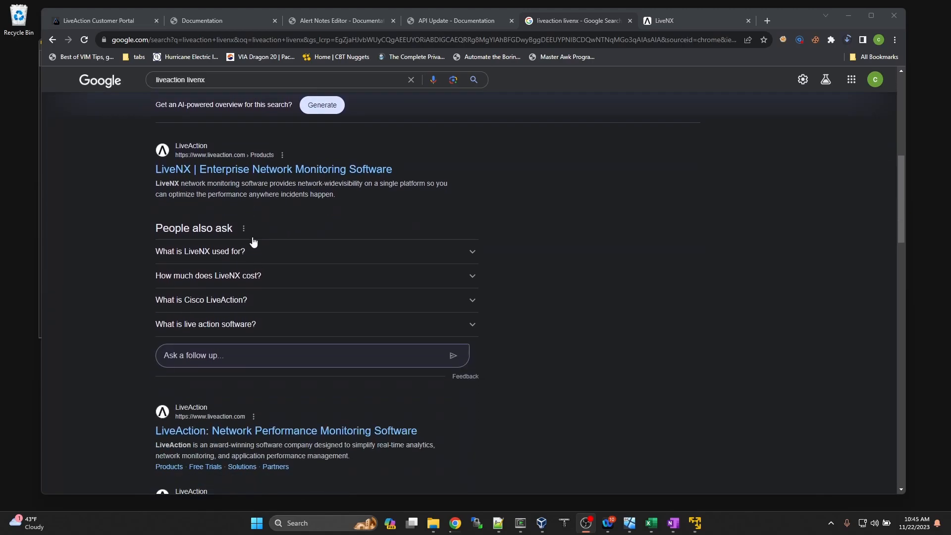
{"action": "left_click", "coordinate": [221, 169]}
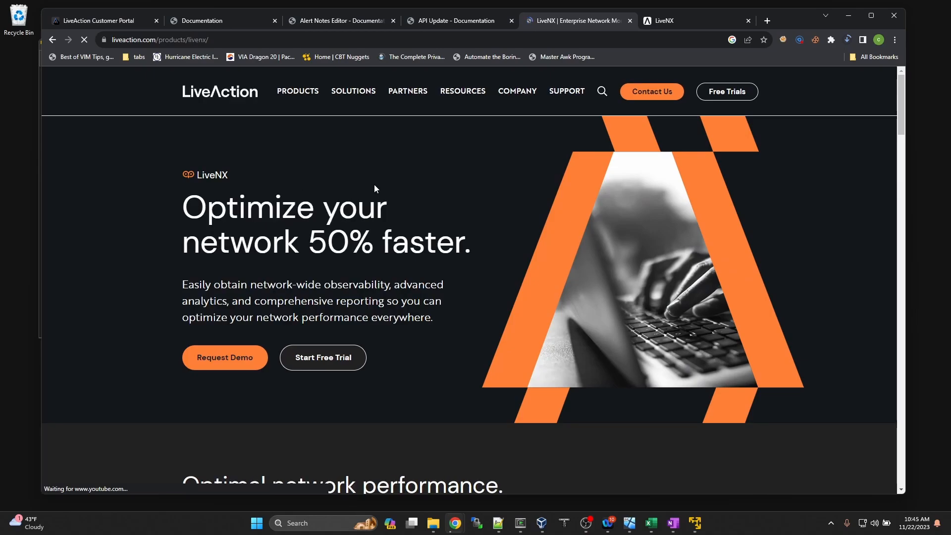
Step: Open Start Free Trial and look through the Request 30-Day LiveNX Trial form
{"action": "left_click", "coordinate": [327, 356]}
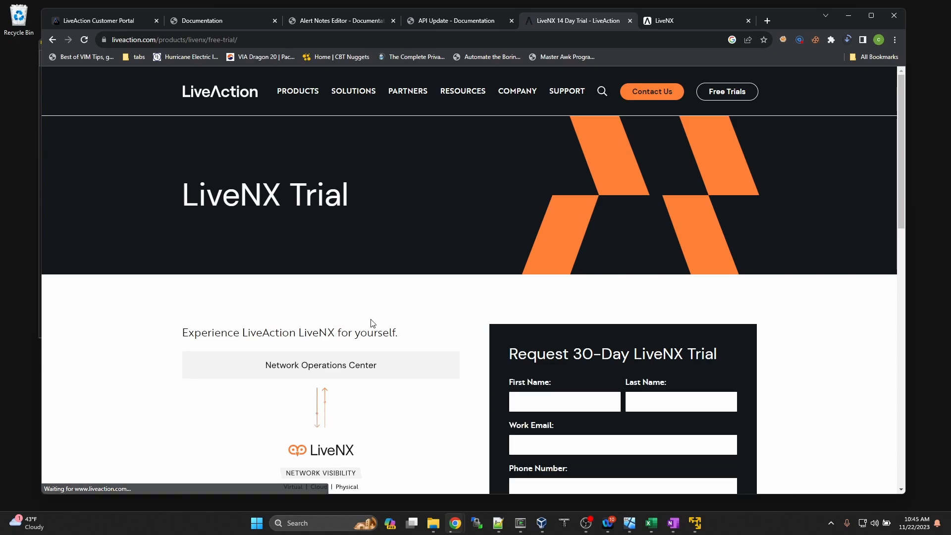
{"action": "scroll", "coordinate": [451, 315], "scroll_direction": "down", "scroll_amount": 4}
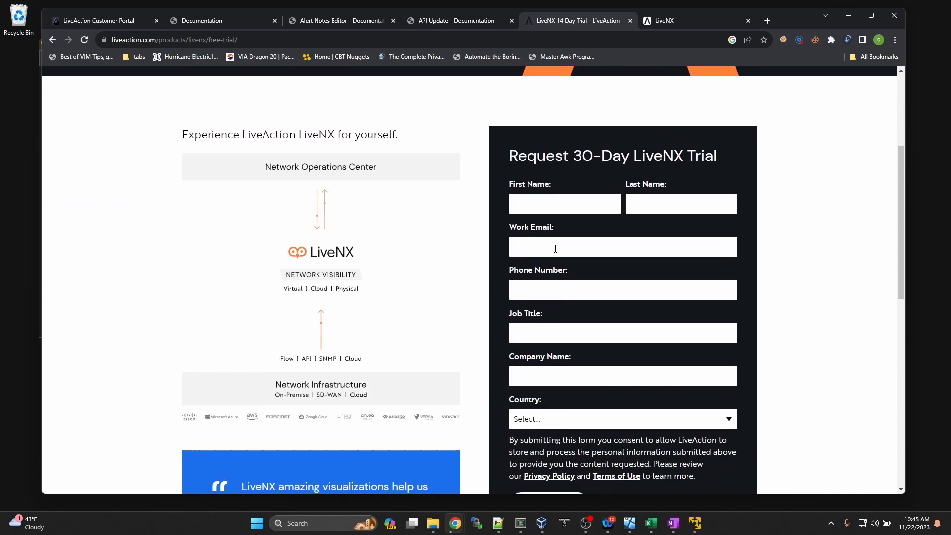
{"action": "scroll", "coordinate": [540, 299], "scroll_direction": "down", "scroll_amount": 3}
{"action": "scroll", "coordinate": [540, 298], "scroll_direction": "down", "scroll_amount": 1}
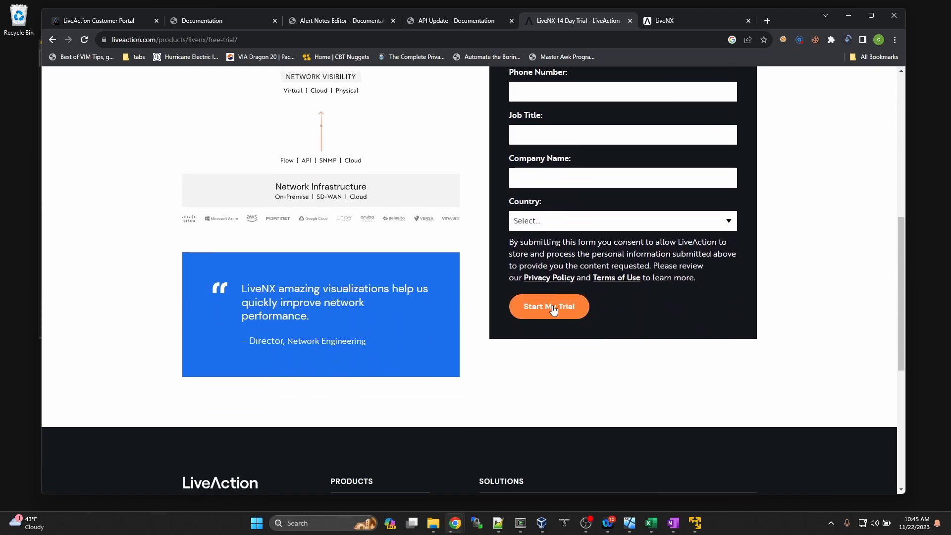
{"action": "scroll", "coordinate": [519, 281], "scroll_direction": "up", "scroll_amount": 4}
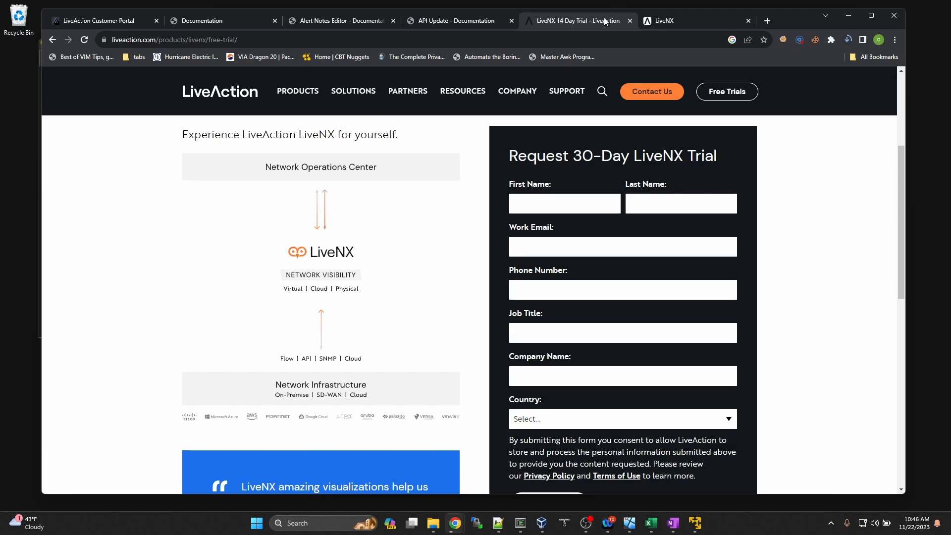
{"action": "mouse_move", "coordinate": [568, 127]}
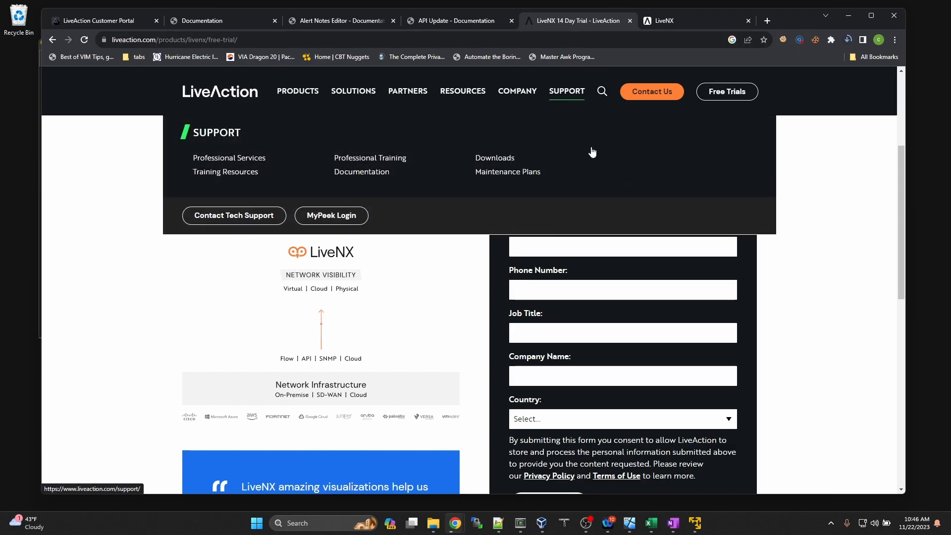